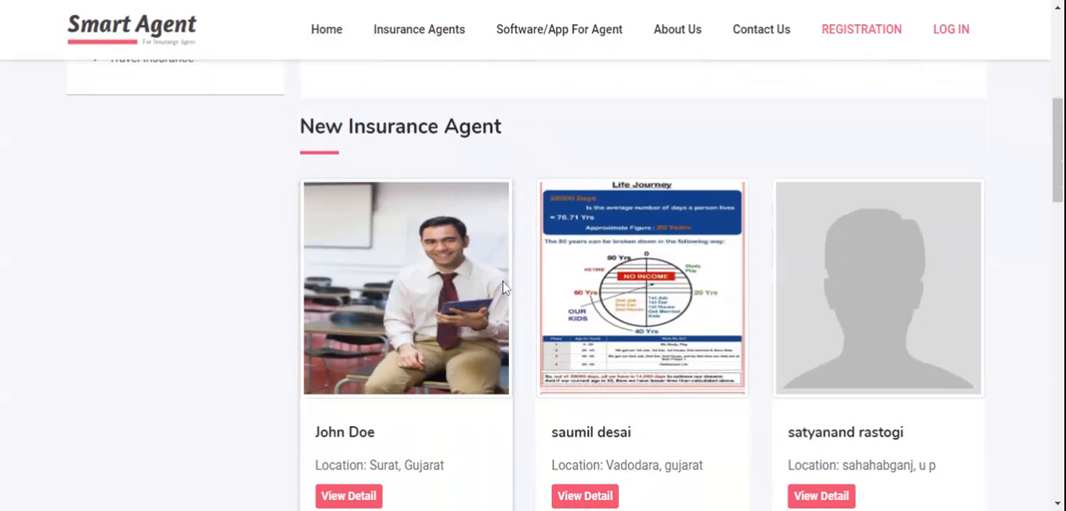
Browse the new insurance agents on the home page and open the first listed agent's details
scroll(503, 287, "down", 4)
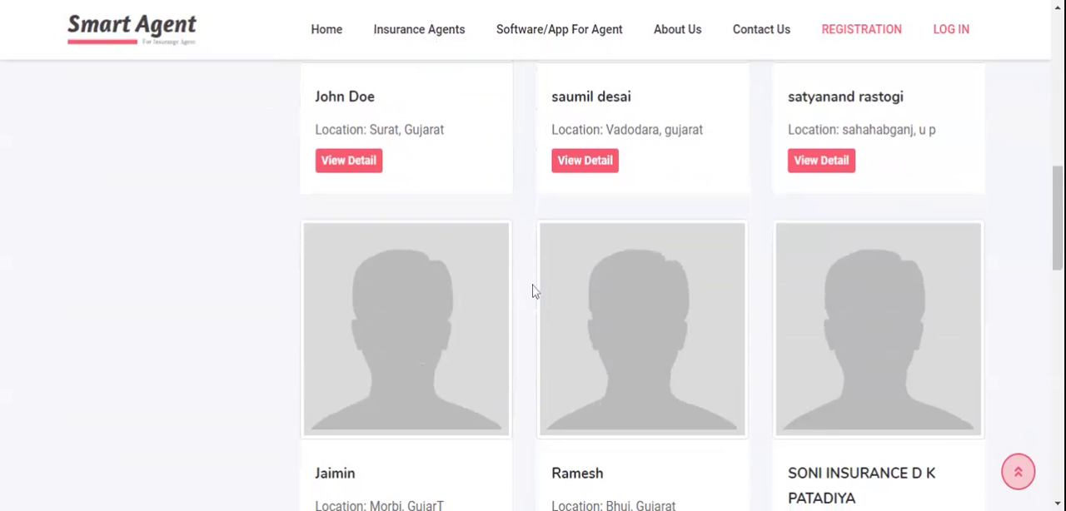
scroll(533, 291, "up", 10)
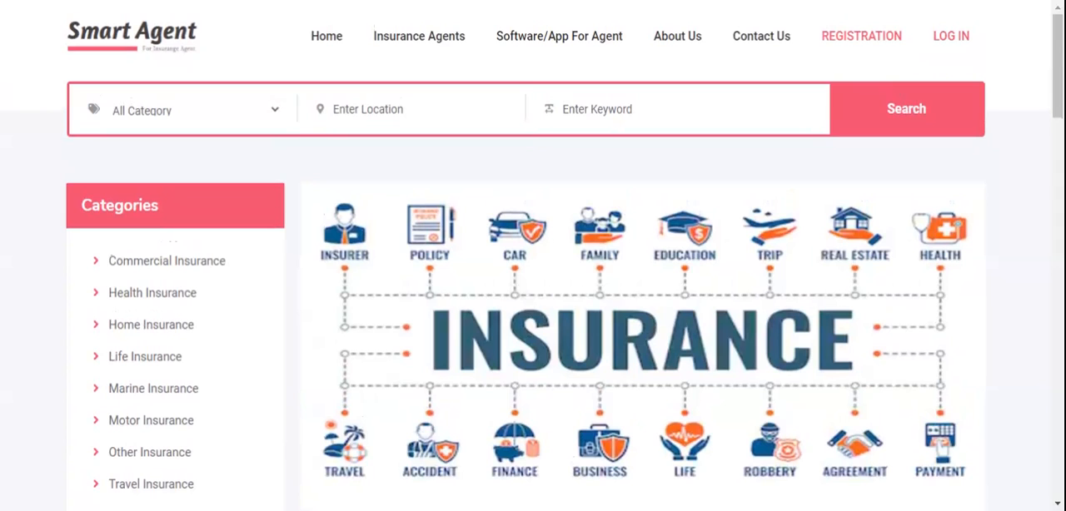
scroll(524, 286, "down", 8)
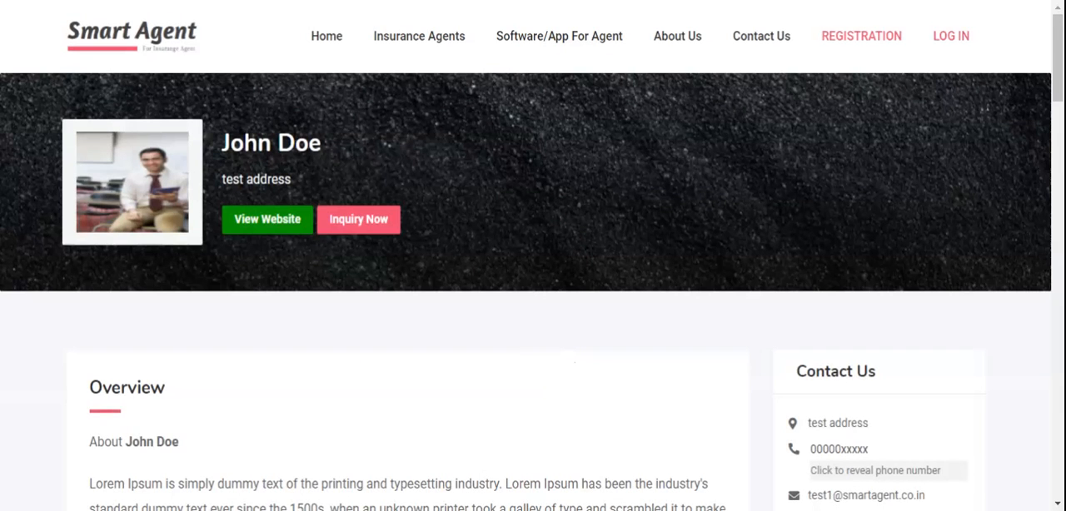
Review the agent's overview, insurance categories, insurance companies and gallery on the profile page
scroll(572, 365, "down", 5)
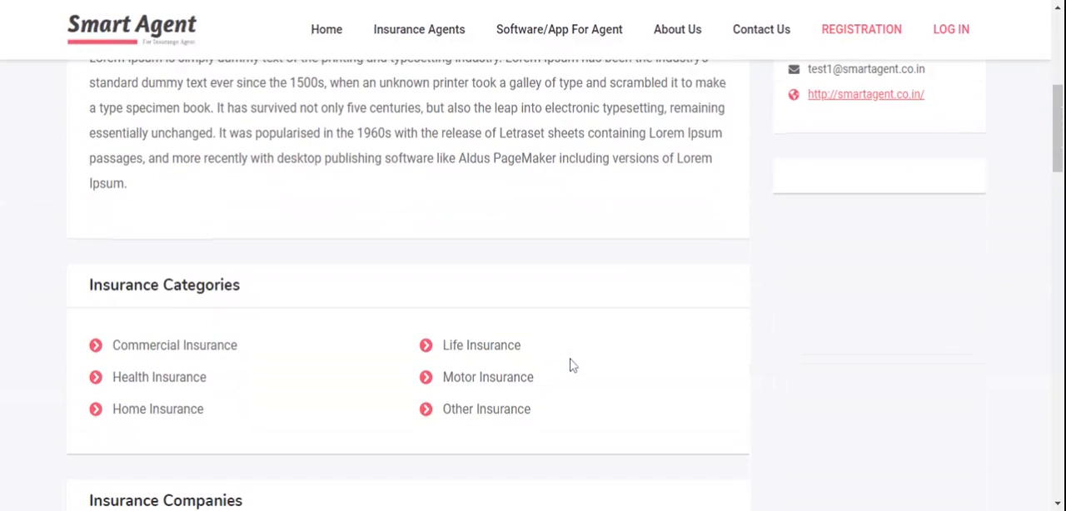
scroll(571, 365, "down", 6)
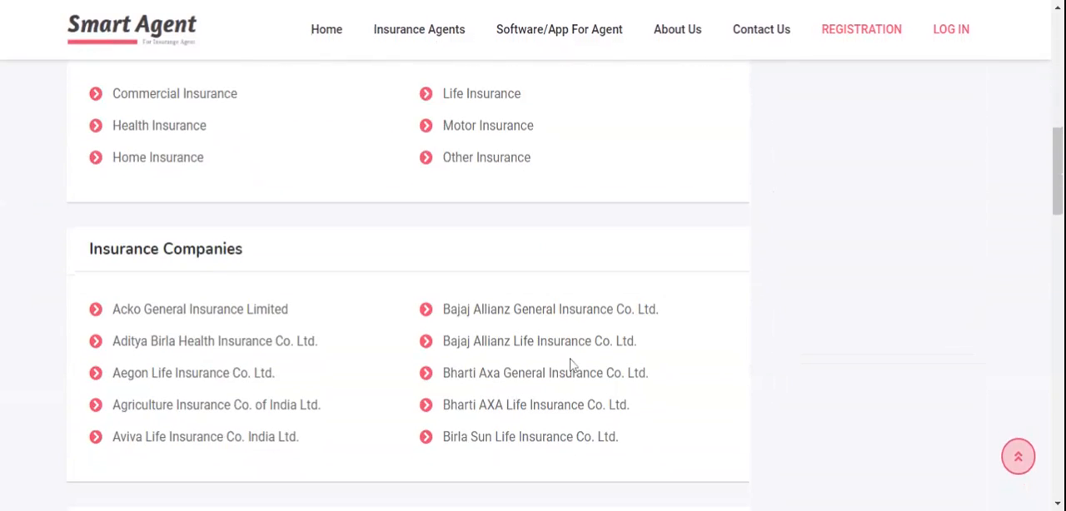
scroll(571, 365, "down", 3)
scroll(571, 365, "up", 4)
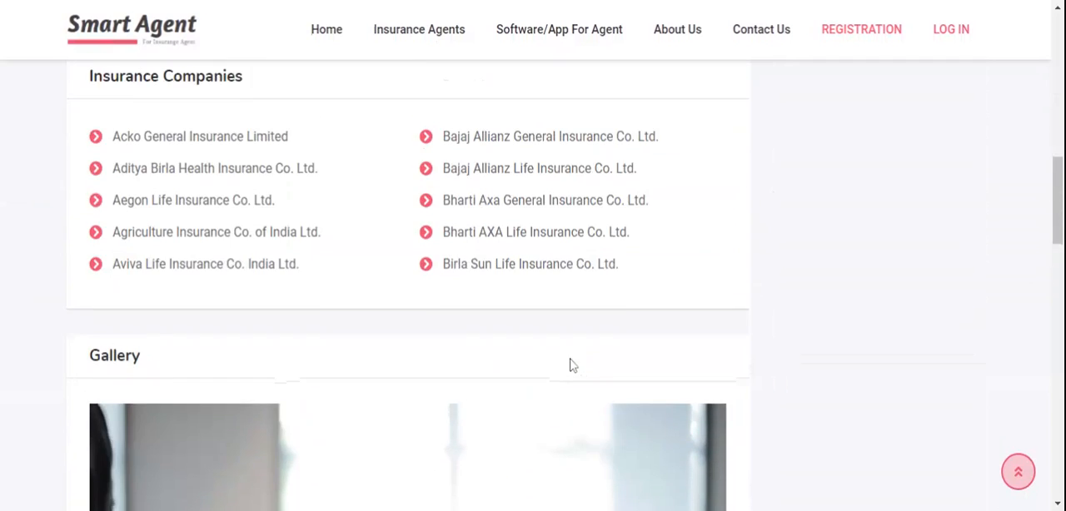
scroll(571, 364, "down", 8)
scroll(572, 364, "down", 4)
scroll(572, 366, "up", 4)
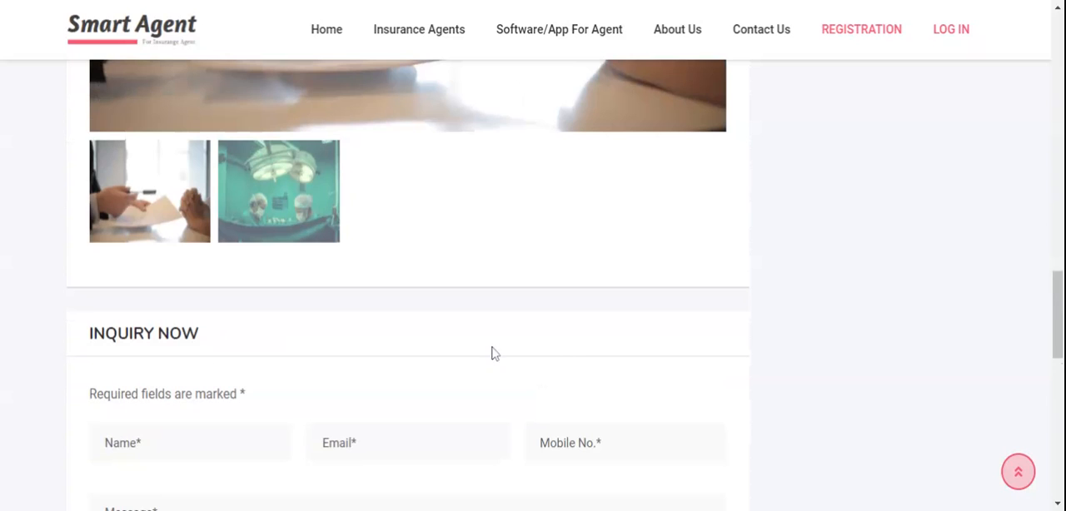
Examine the Name, Email, Mobile No. and Message fields of the agent's inquiry form and return to the profile header
scroll(493, 353, "down", 2)
left_click(225, 275)
left_click(392, 276)
left_click(595, 275)
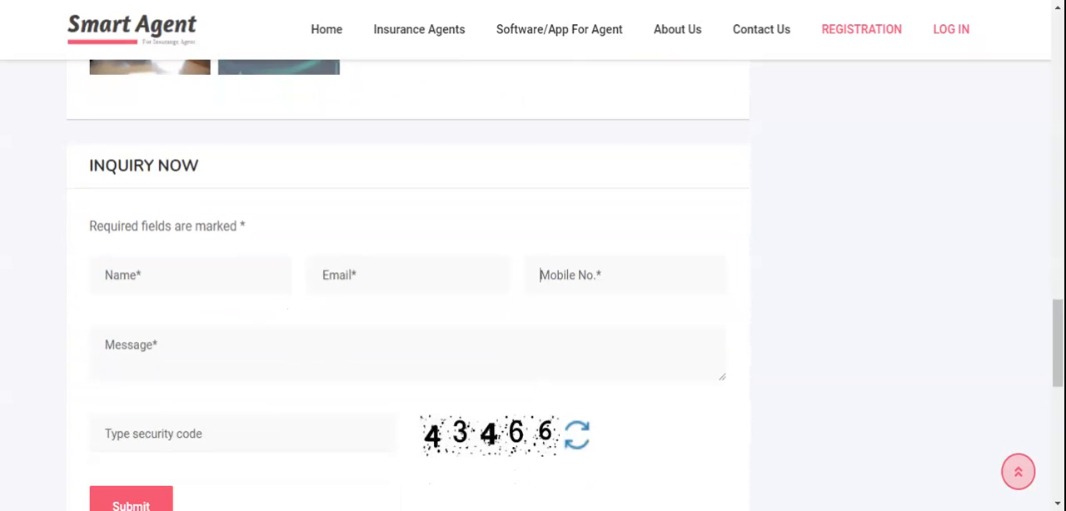
left_click(269, 359)
scroll(205, 352, "up", 20)
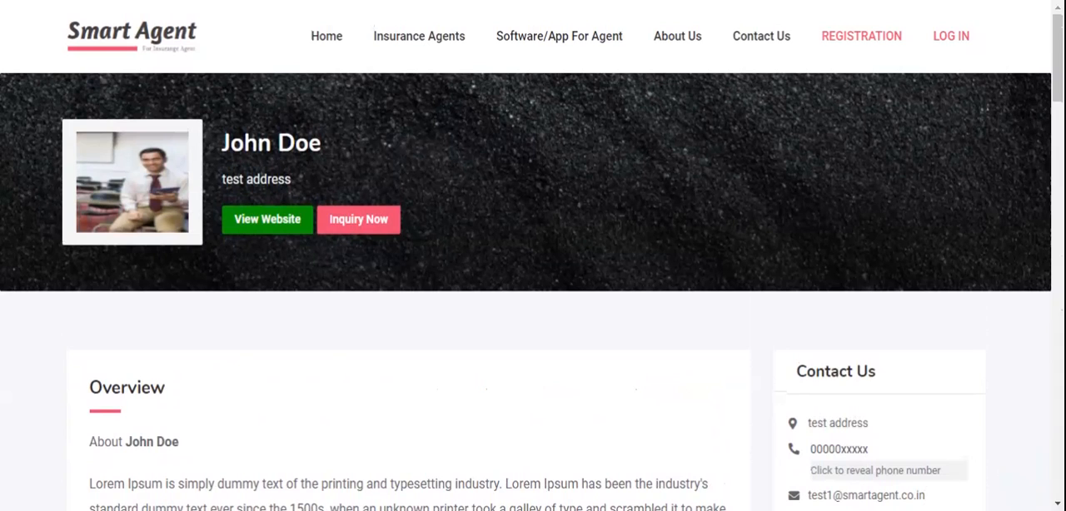
scroll(331, 357, "down", 4)
scroll(395, 325, "up", 4)
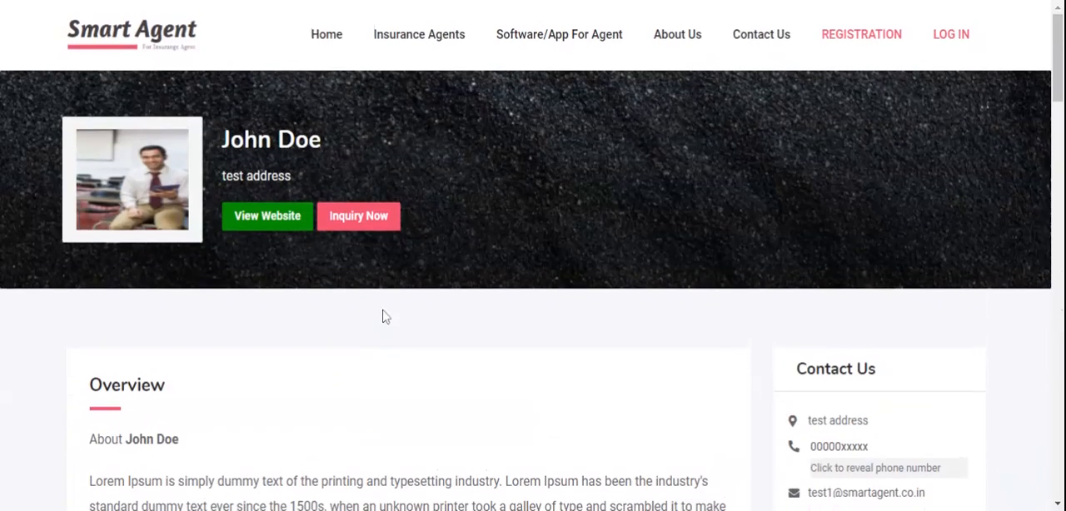
Open the login page and enter the agent's mobile number
left_click(960, 39)
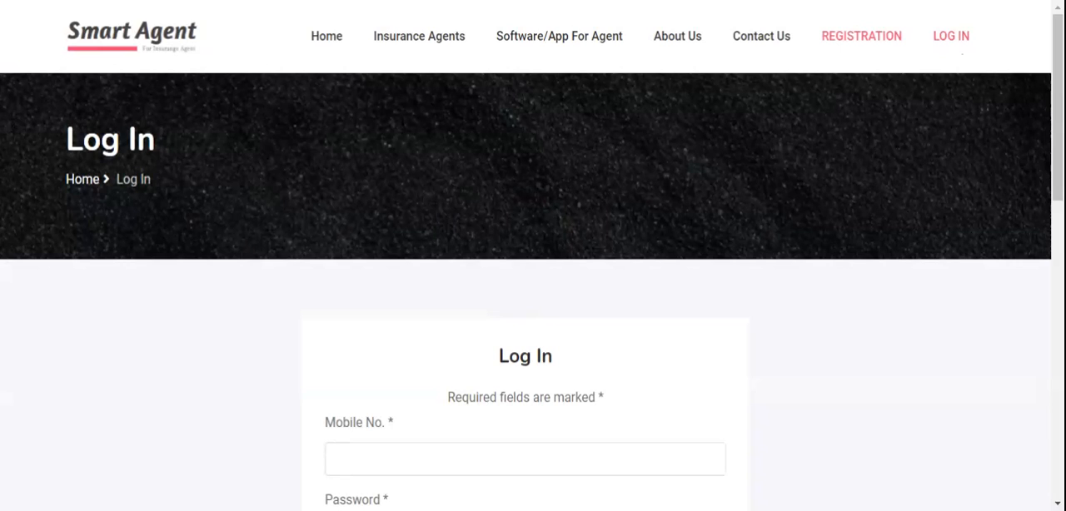
scroll(444, 226, "down", 2)
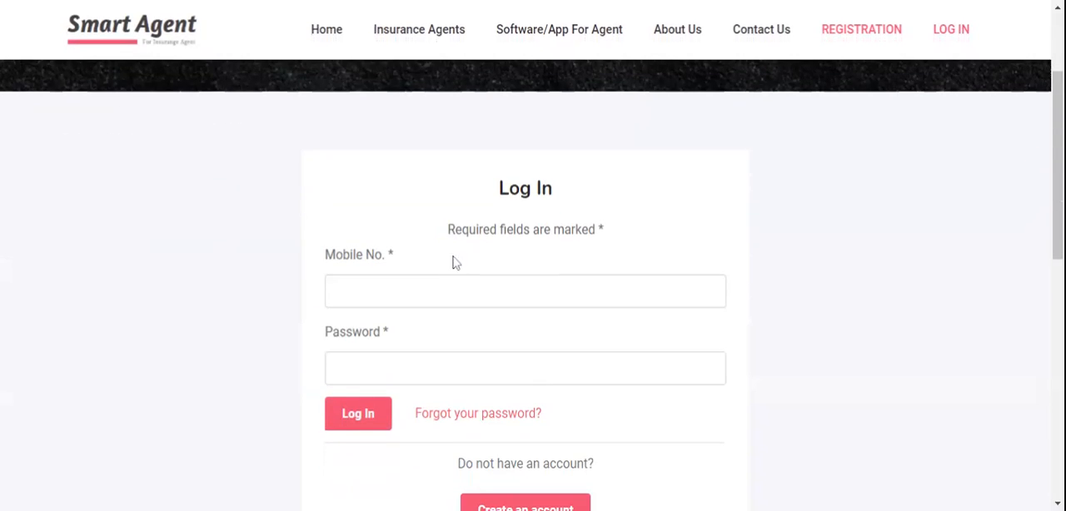
left_click(370, 302)
type("0000000000")
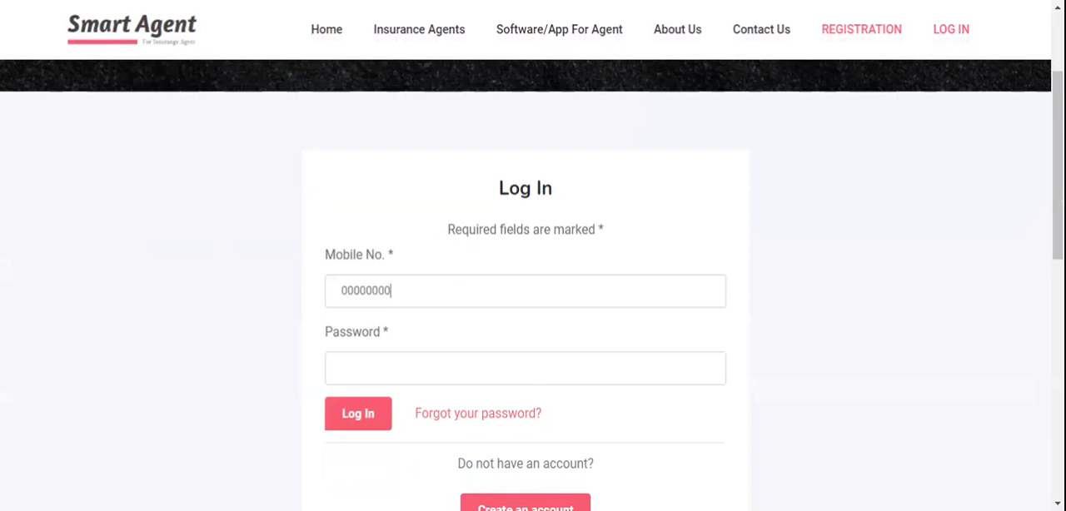
Enter the account password and log in to the agent panel
left_click(343, 357)
type("12345")
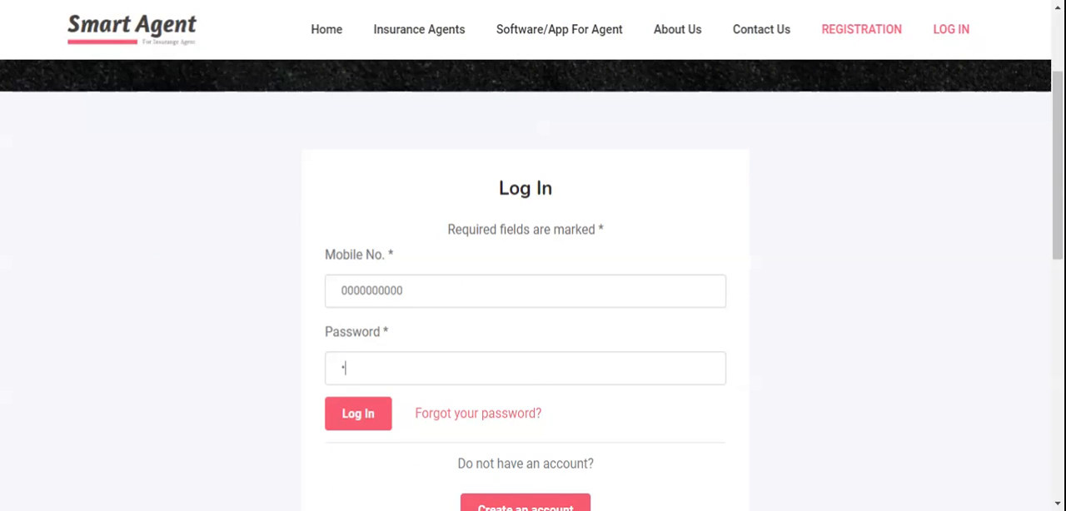
type("678")
key("Return")
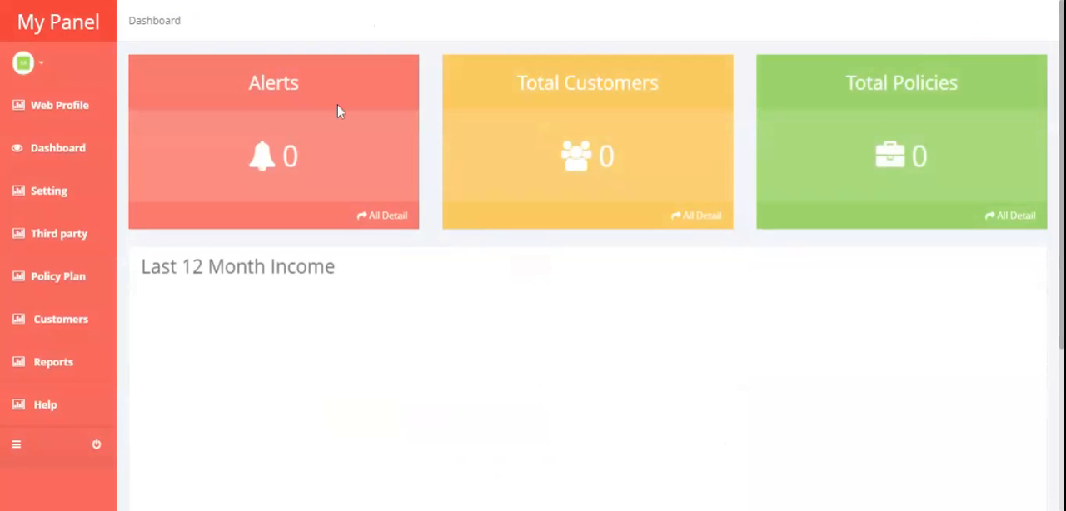
Review the web profile settings through the image gallery and open the Customer Inquiry page
mouse_move(68, 117)
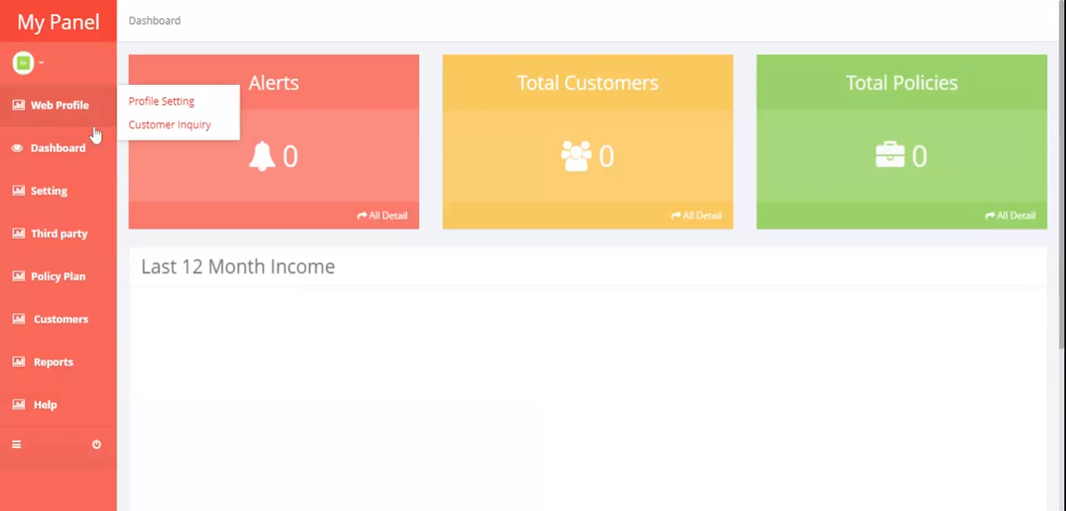
left_click(177, 103)
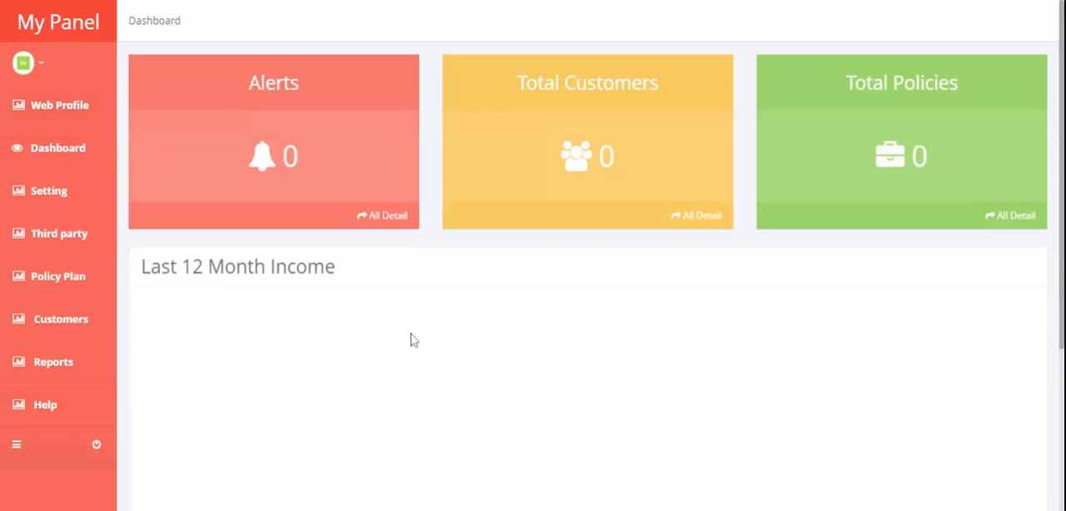
scroll(414, 340, "down", 5)
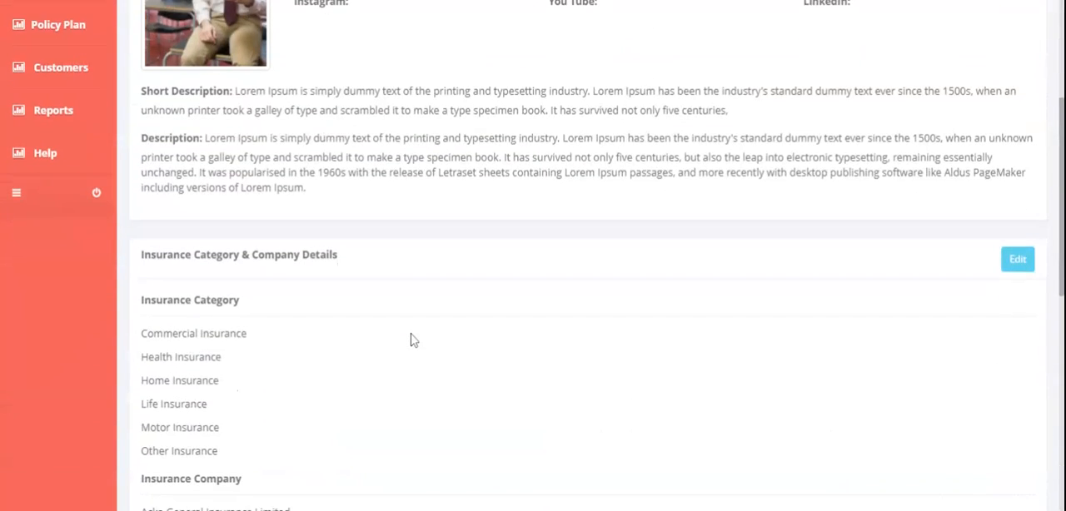
scroll(414, 337, "down", 3)
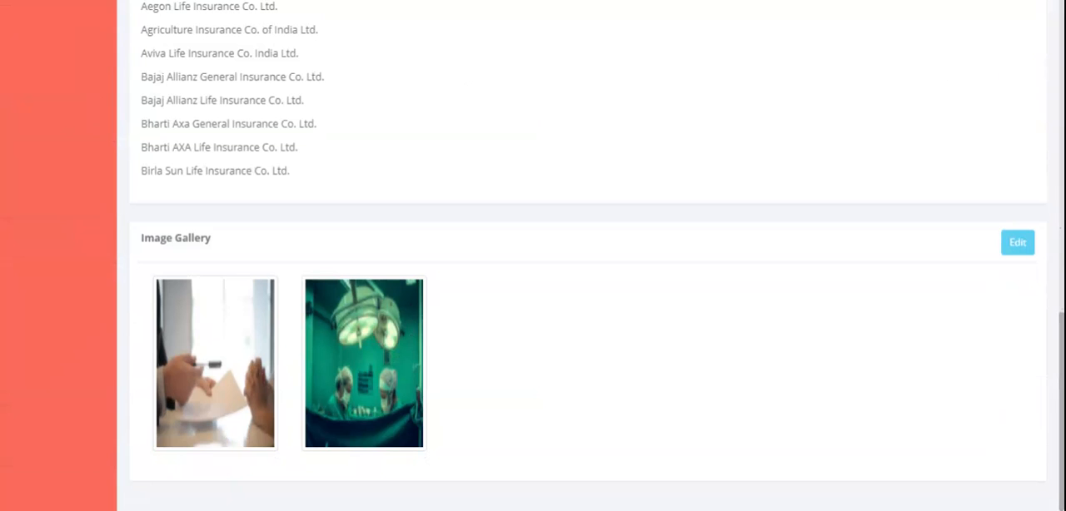
scroll(419, 392, "up", 10)
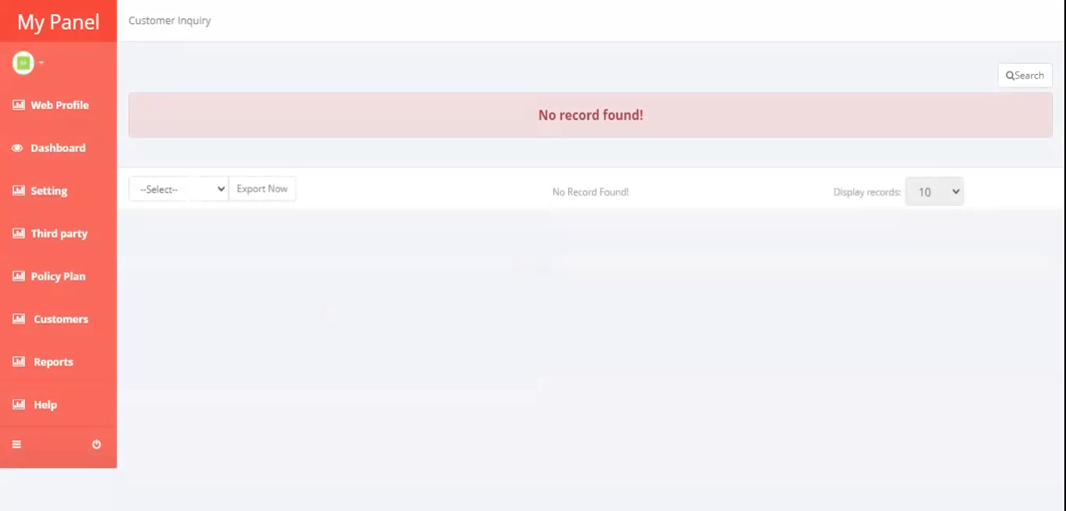
Open the dashboard and examine its alerts, customers, policies, 12-month income, upcoming premium and pending premium sections
left_click(64, 155)
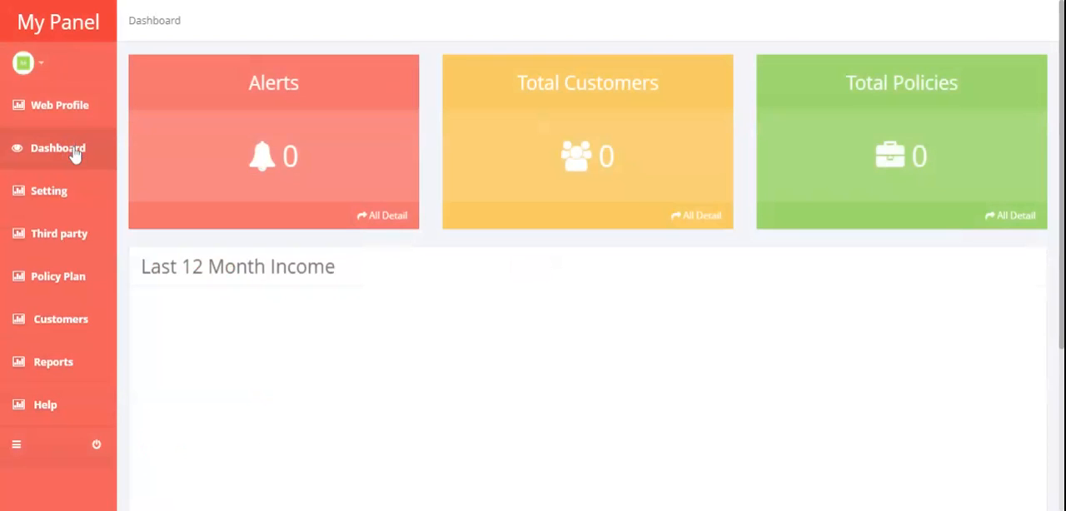
scroll(348, 214, "down", 2)
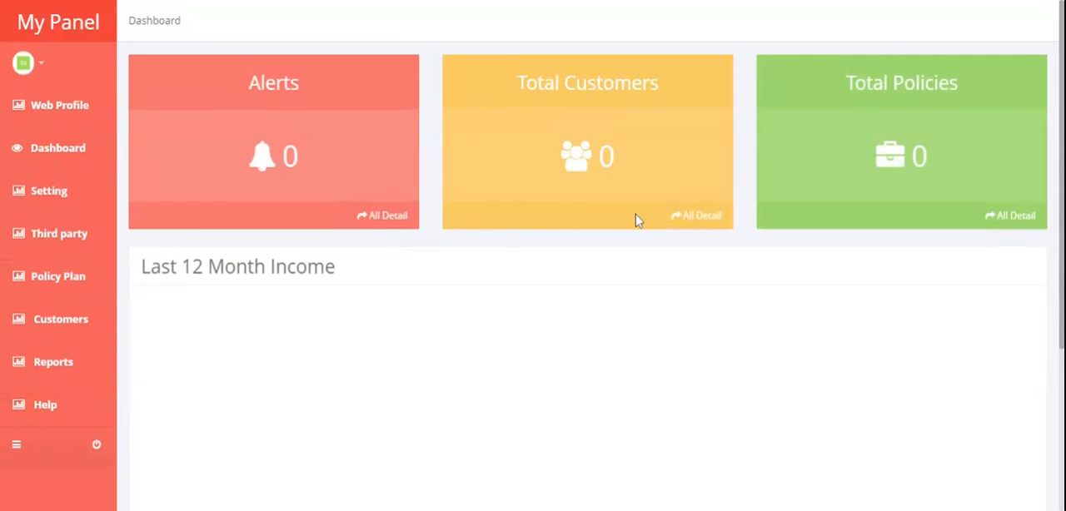
scroll(637, 218, "down", 1)
scroll(637, 219, "up", 1)
scroll(921, 247, "down", 3)
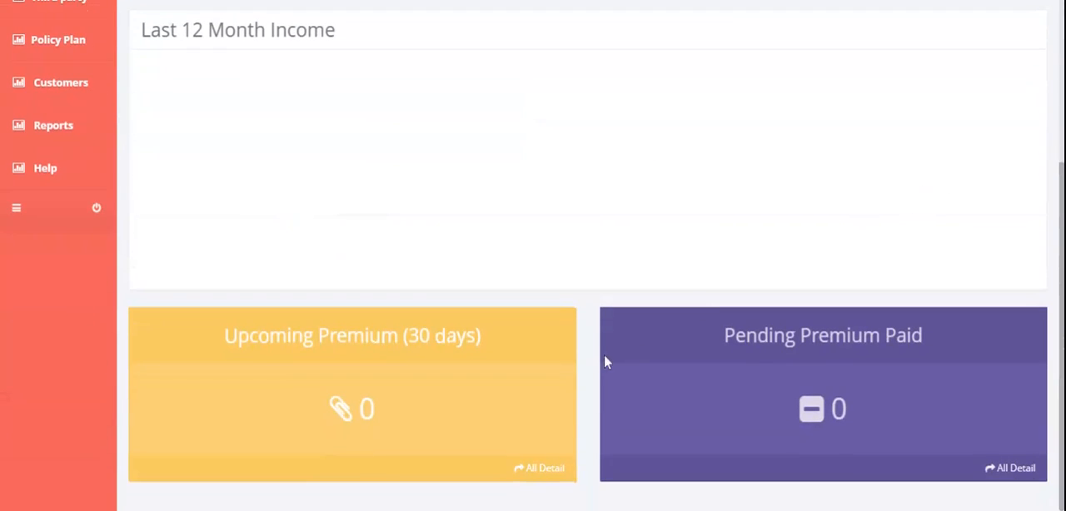
double_click(452, 416)
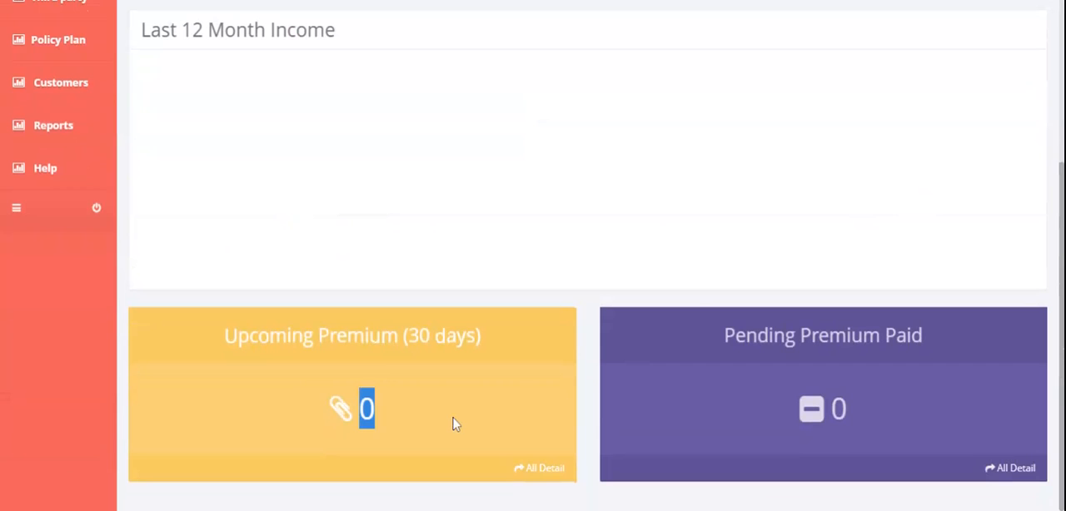
left_click(865, 386)
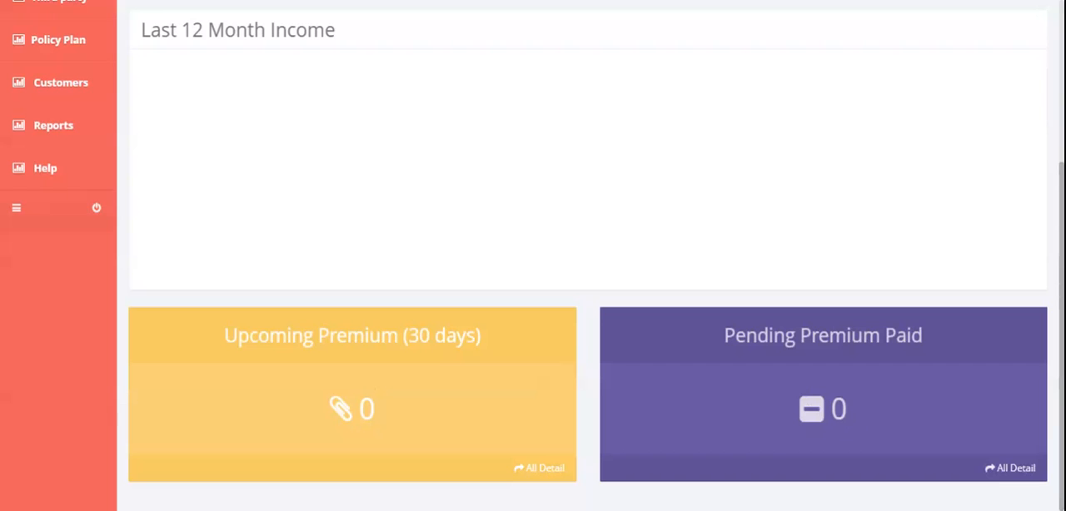
scroll(849, 416, "up", 3)
scroll(852, 423, "down", 1)
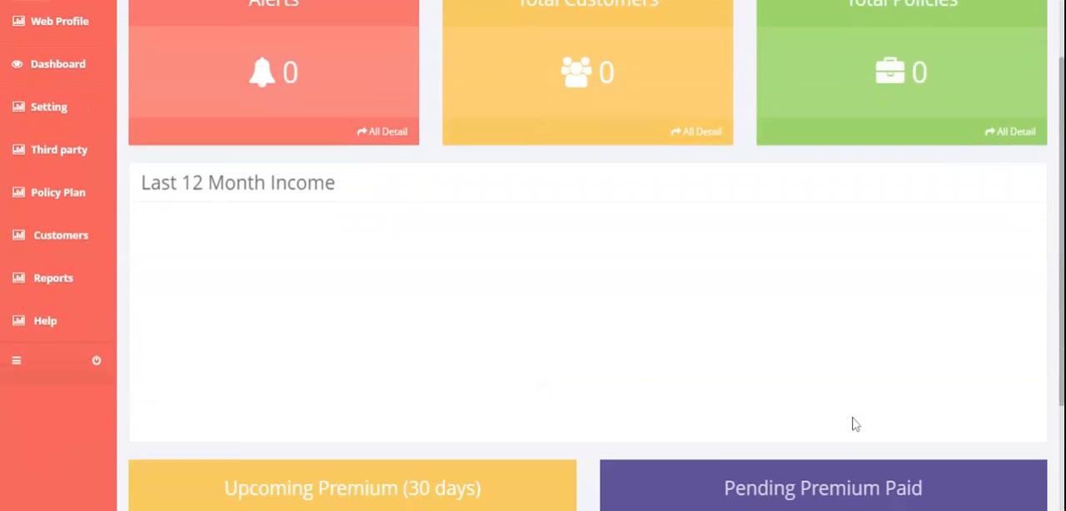
Open the Account Setting page to view the agency name, mobile number and password options
mouse_move(83, 321)
scroll(611, 348, "up", 1)
mouse_move(41, 193)
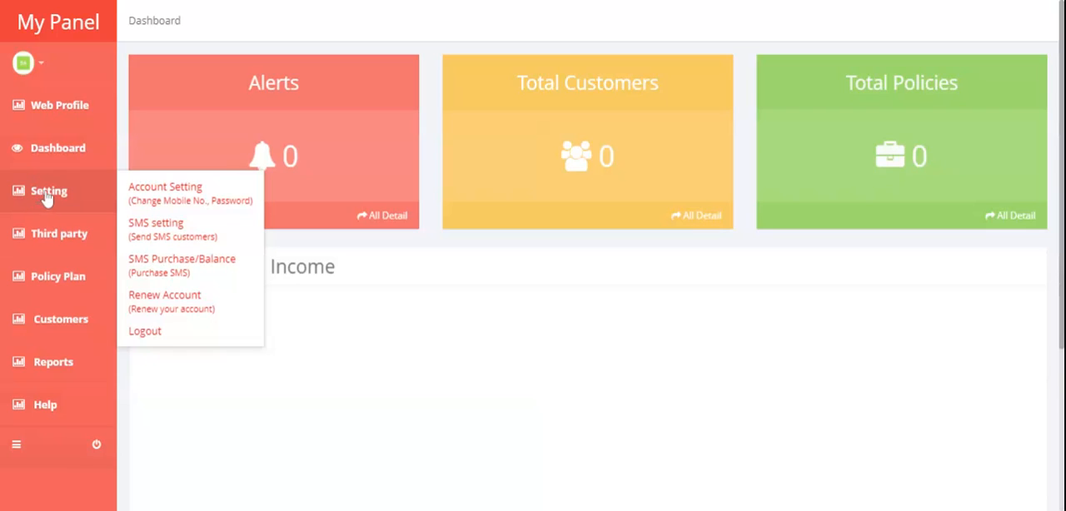
left_click(184, 197)
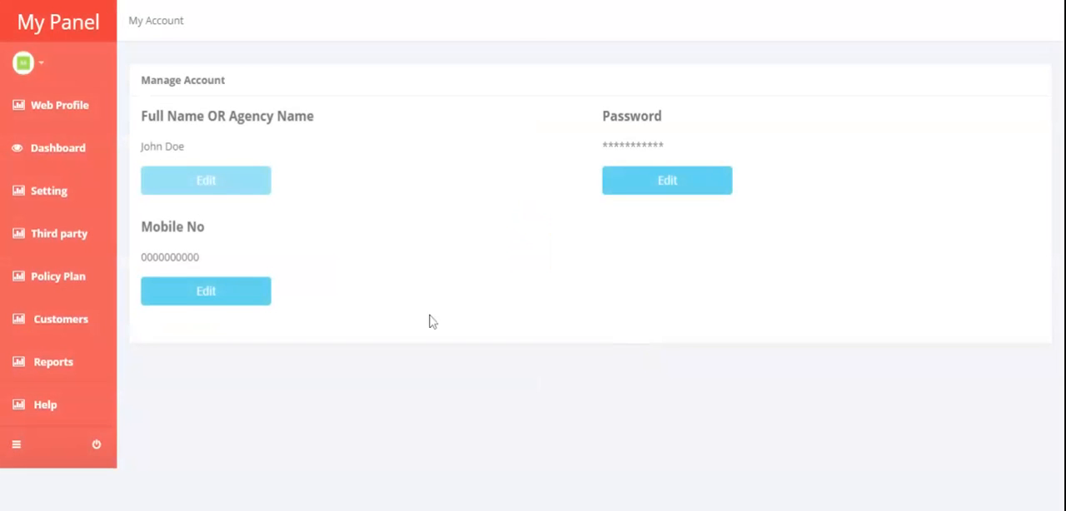
Open the SMS settings and review the automatic messages available for customers and the agent
mouse_move(64, 202)
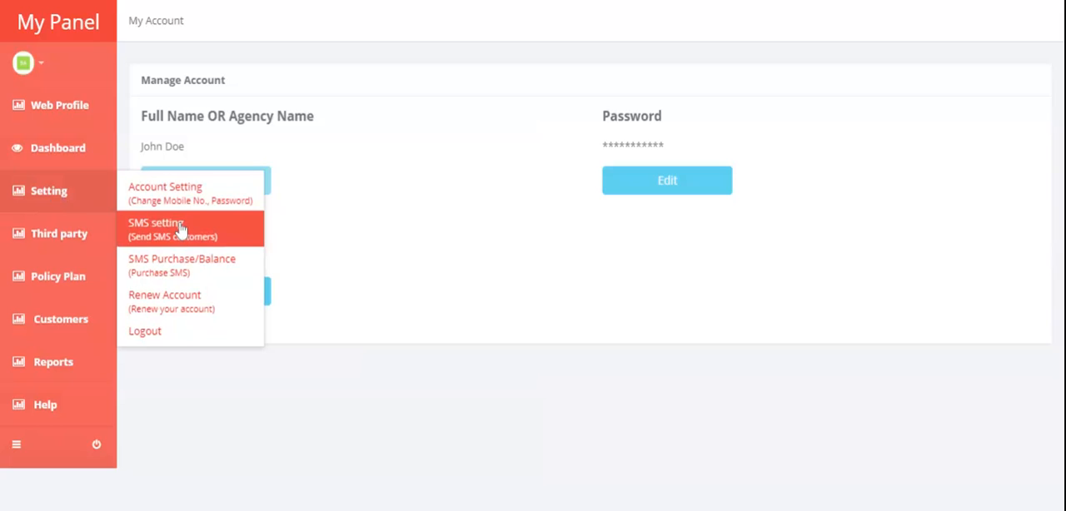
left_click(181, 230)
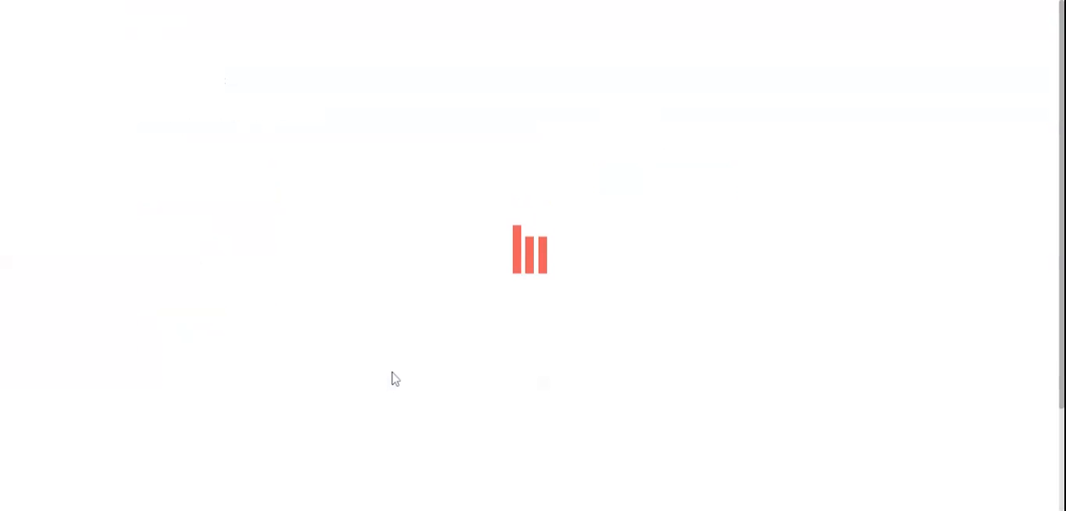
scroll(395, 379, "down", 3)
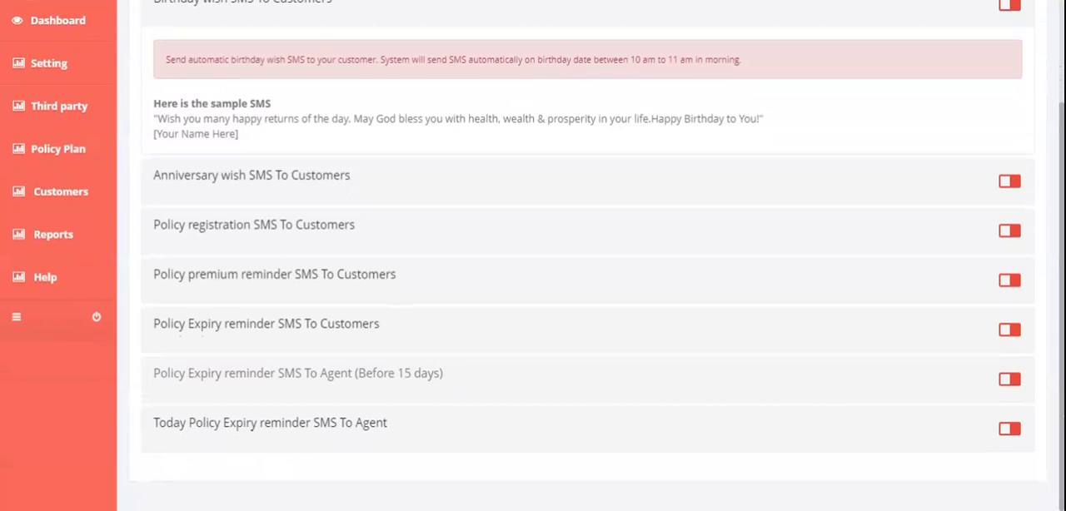
scroll(982, 231, "up", 3)
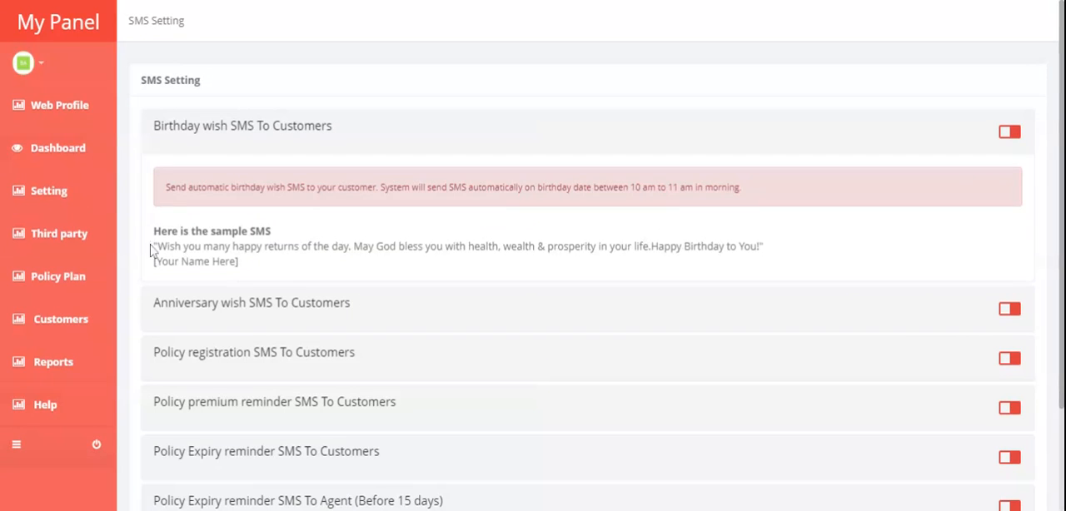
Highlight the sample birthday wish SMS and its [Your Name Here] signature, and clear the selection
left_click_drag(154, 246, 272, 275)
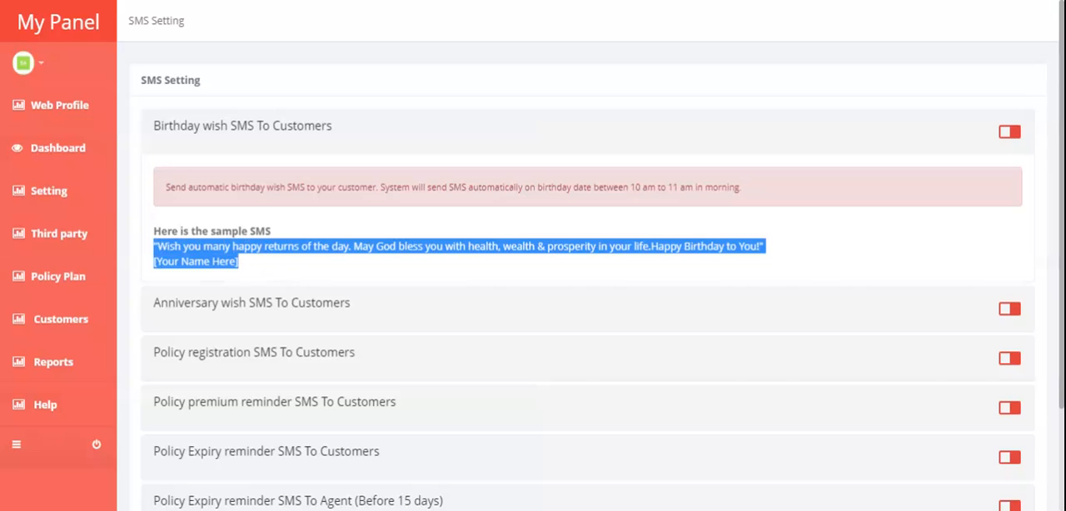
left_click(285, 273)
left_click_drag(153, 261, 260, 268)
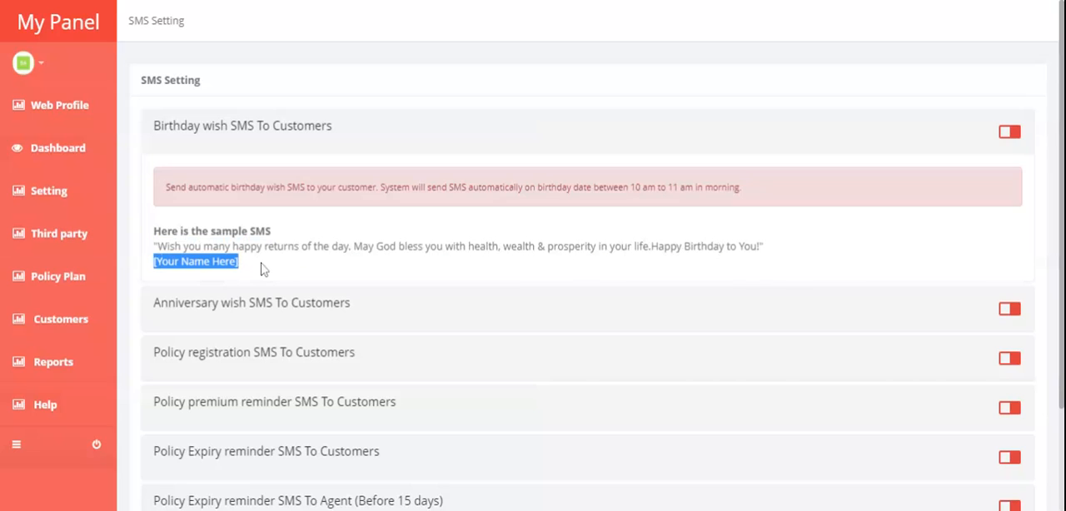
left_click(202, 220)
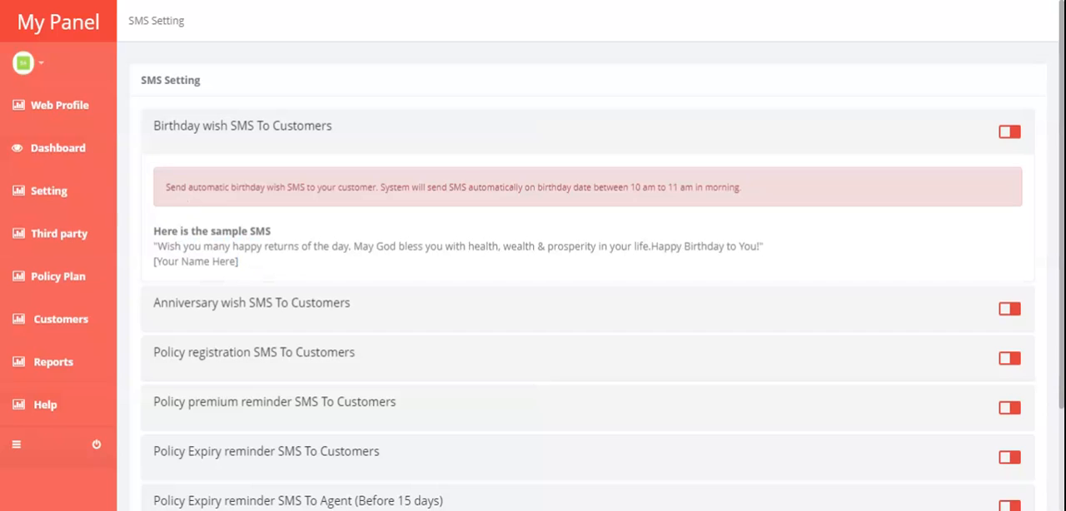
Highlight the notice about automatic birthday wish sending, clear the selection and review the remaining customer and agent SMS options
left_click_drag(166, 187, 614, 202)
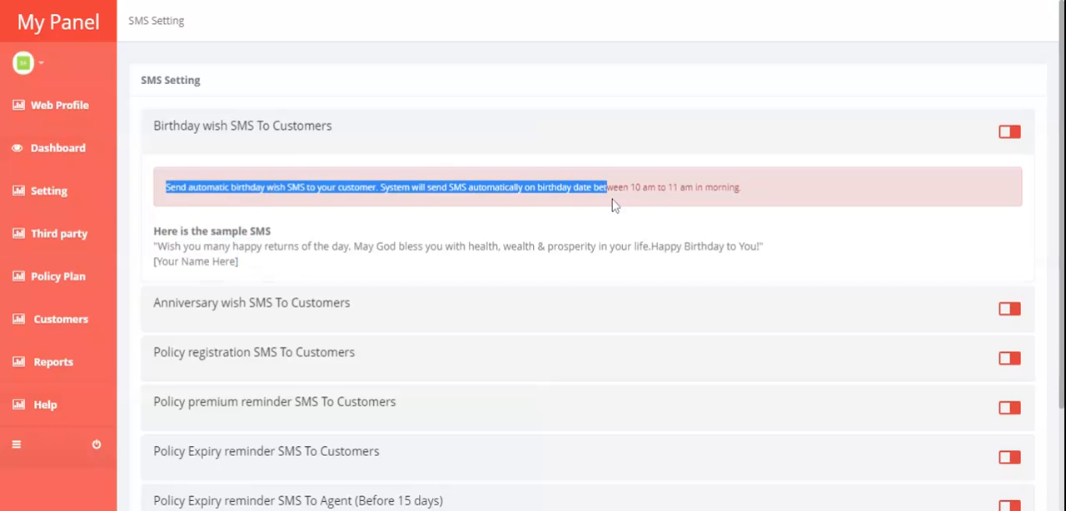
left_click(616, 204)
left_click_drag(749, 200, 219, 202)
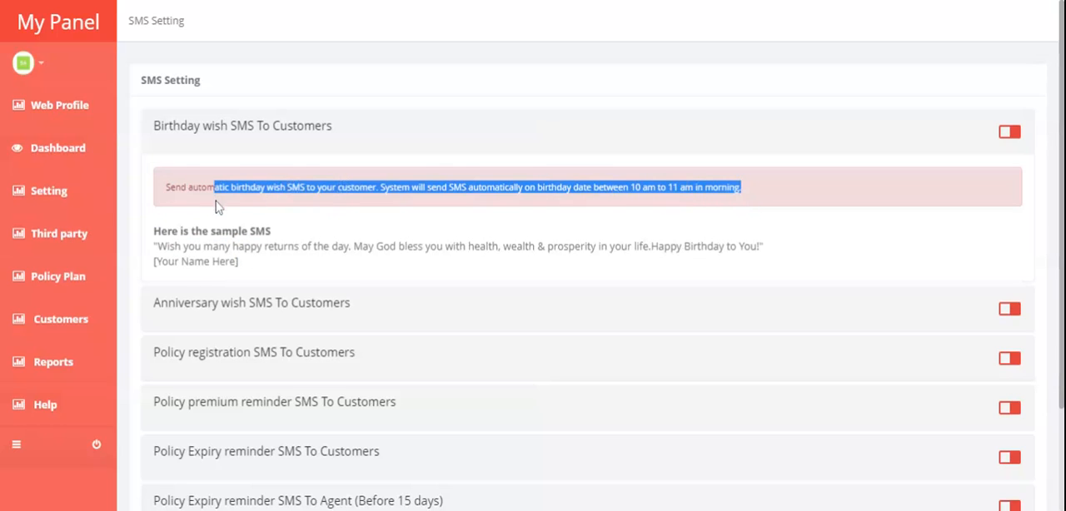
left_click(246, 321)
scroll(268, 350, "down", 3)
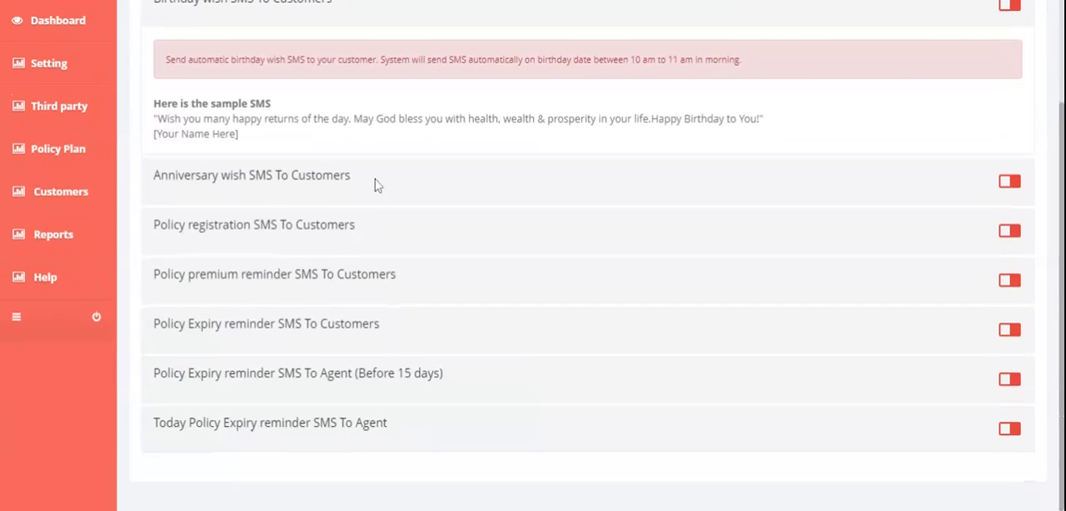
scroll(386, 446, "up", 3)
Open the SMS Purchase/Balance page, highlight the rows of SMS packages with their prices and validity, and clear the selection
left_click(41, 191)
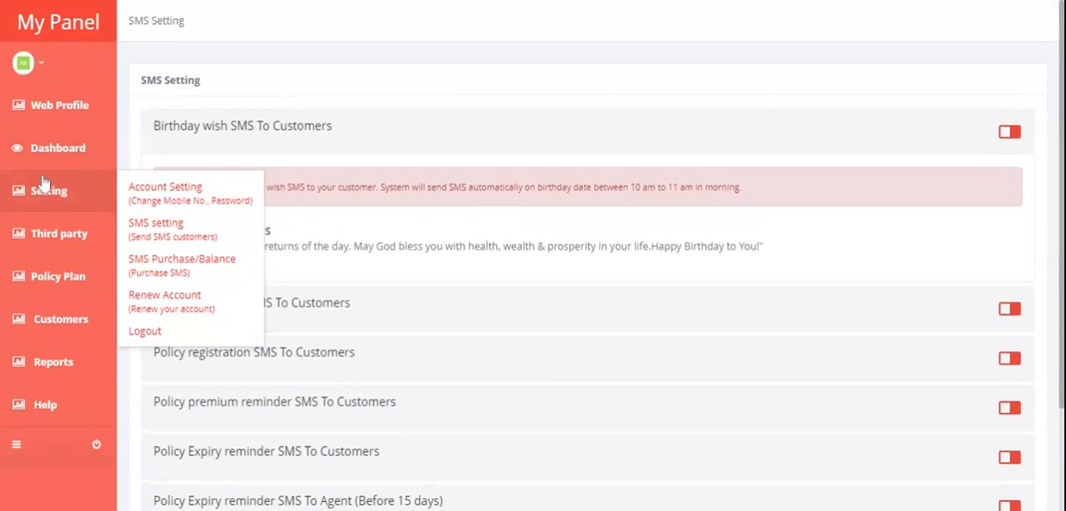
left_click(189, 269)
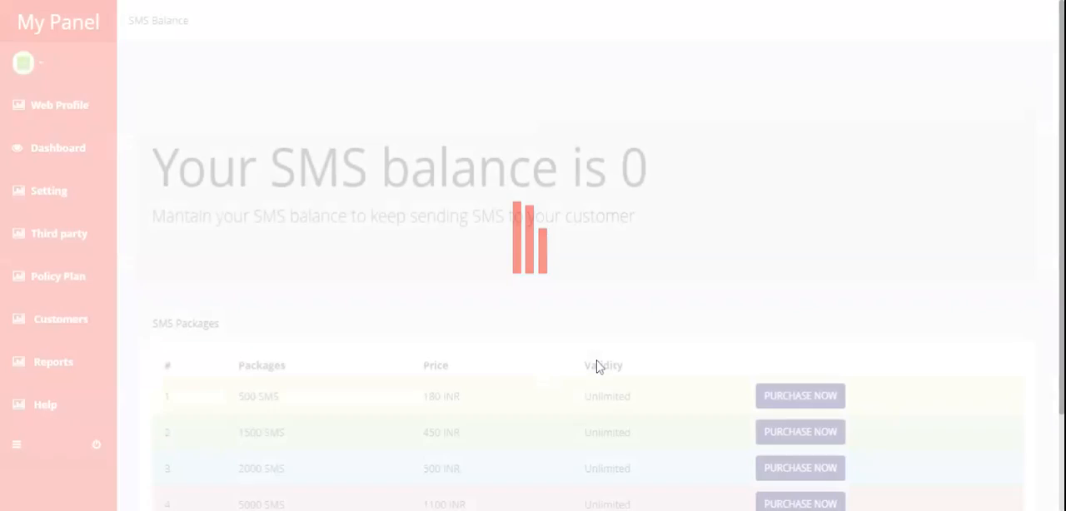
scroll(597, 367, "down", 2)
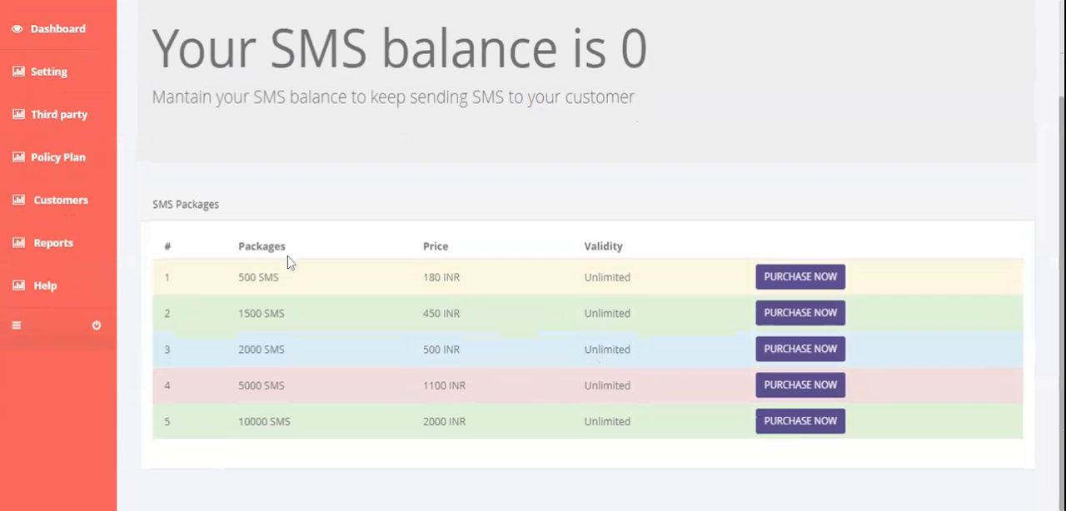
left_click_drag(236, 291, 730, 449)
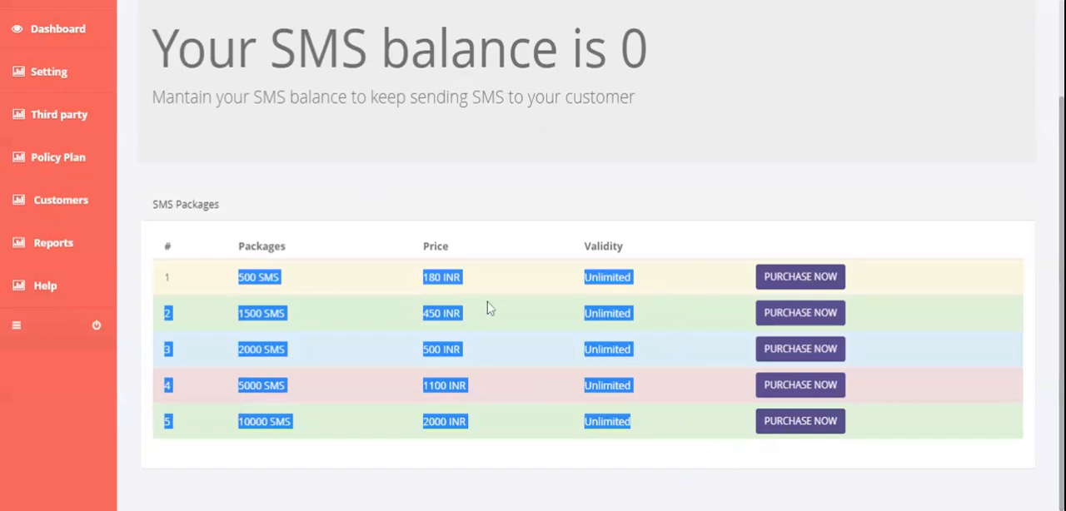
left_click(436, 199)
Open the Renew Account page, highlight the account expiry notice and clear the selection
mouse_move(77, 75)
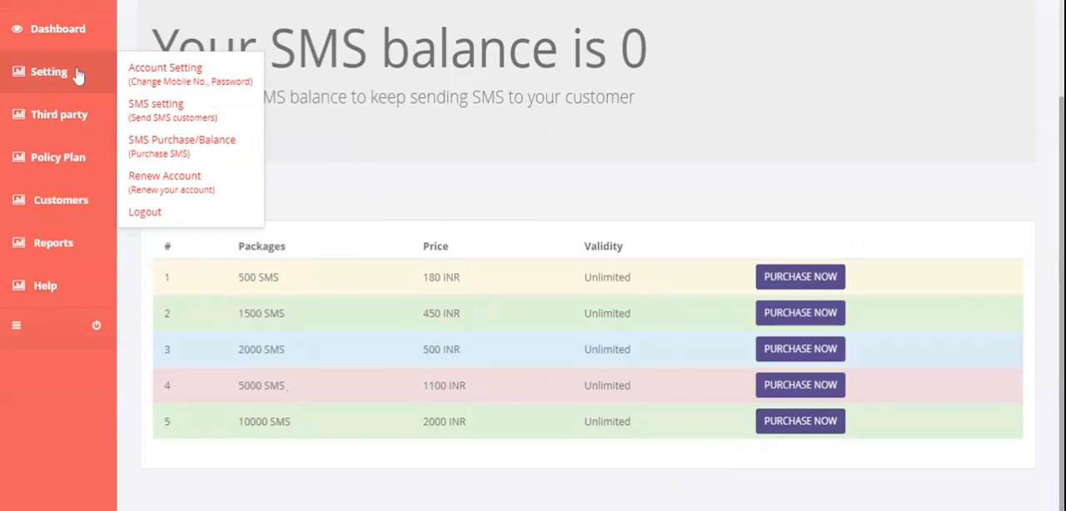
left_click(188, 185)
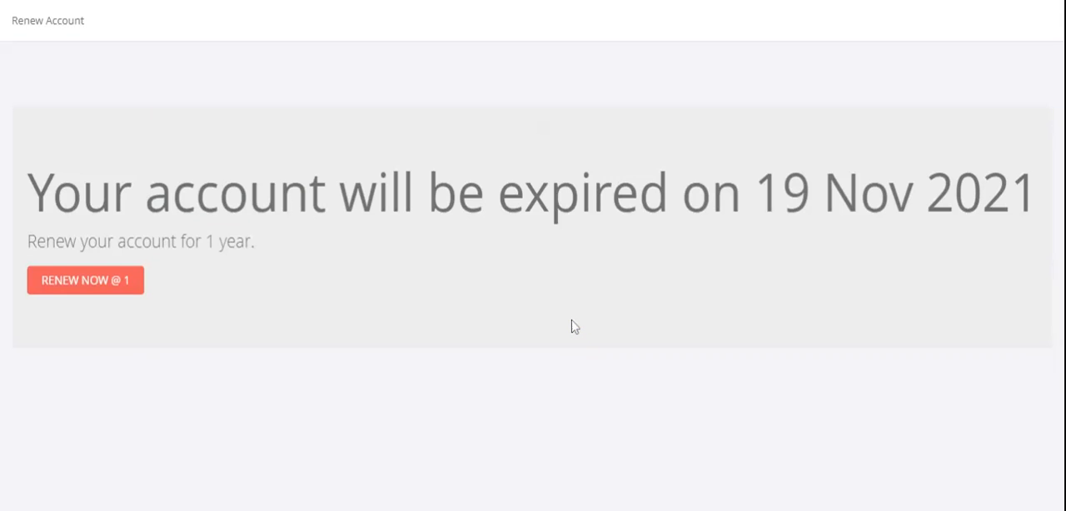
left_click_drag(25, 193, 1037, 194)
left_click(409, 284)
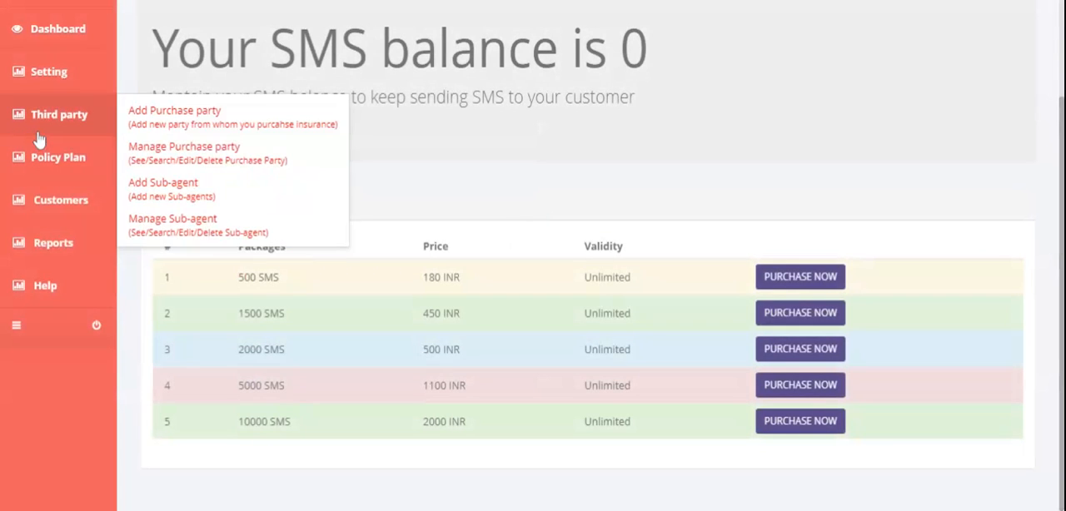
View the form for adding a purchase party and open the list for managing existing purchase parties
mouse_move(79, 81)
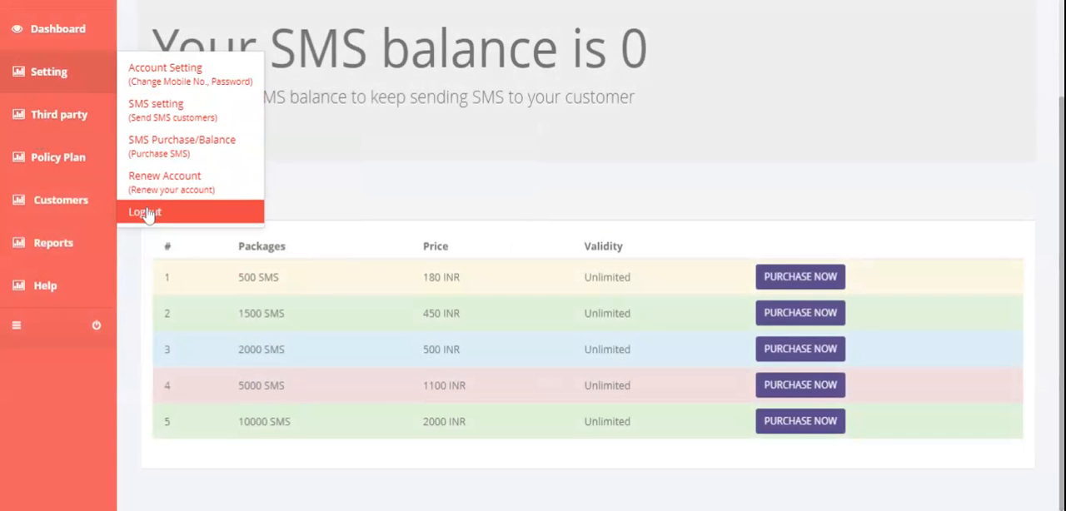
mouse_move(57, 117)
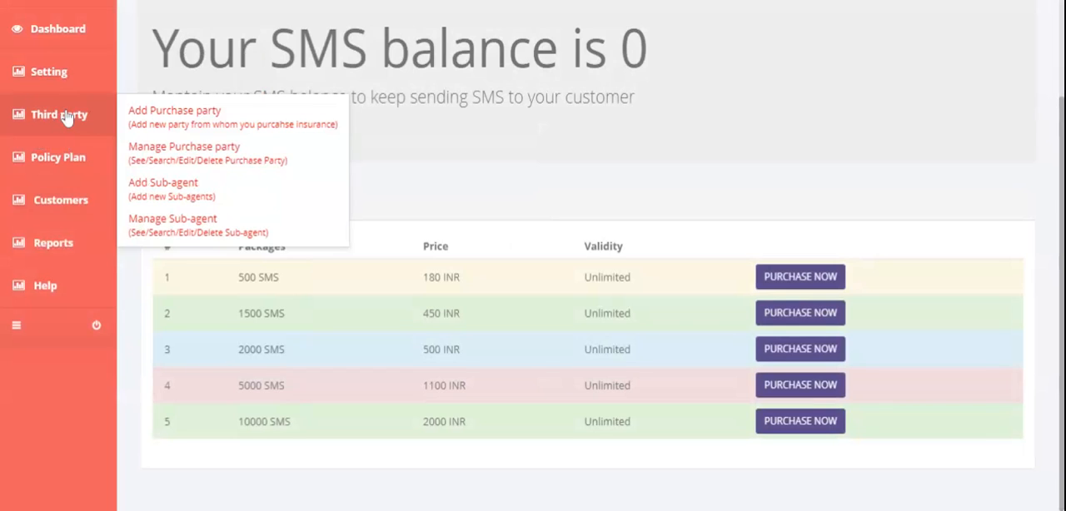
left_click(209, 122)
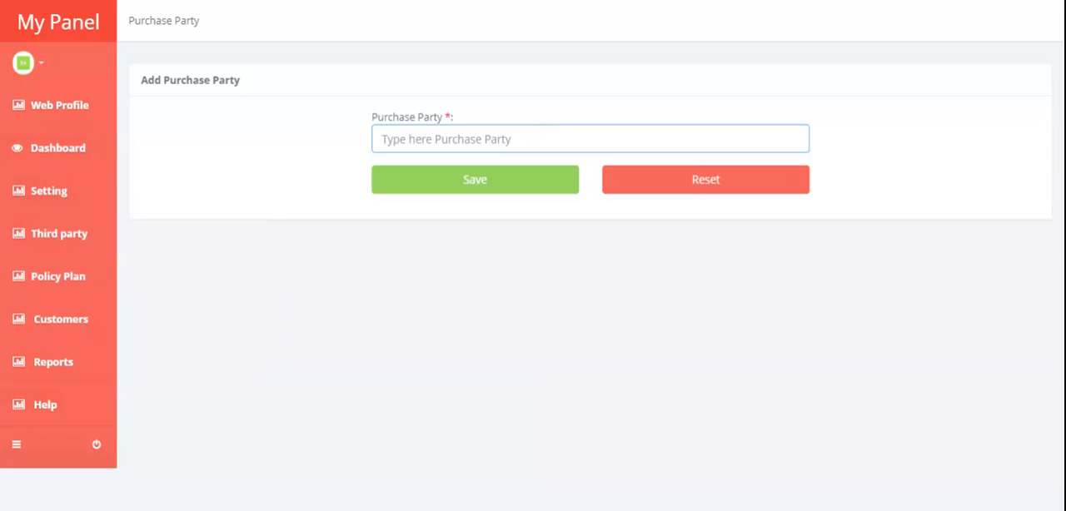
mouse_move(72, 245)
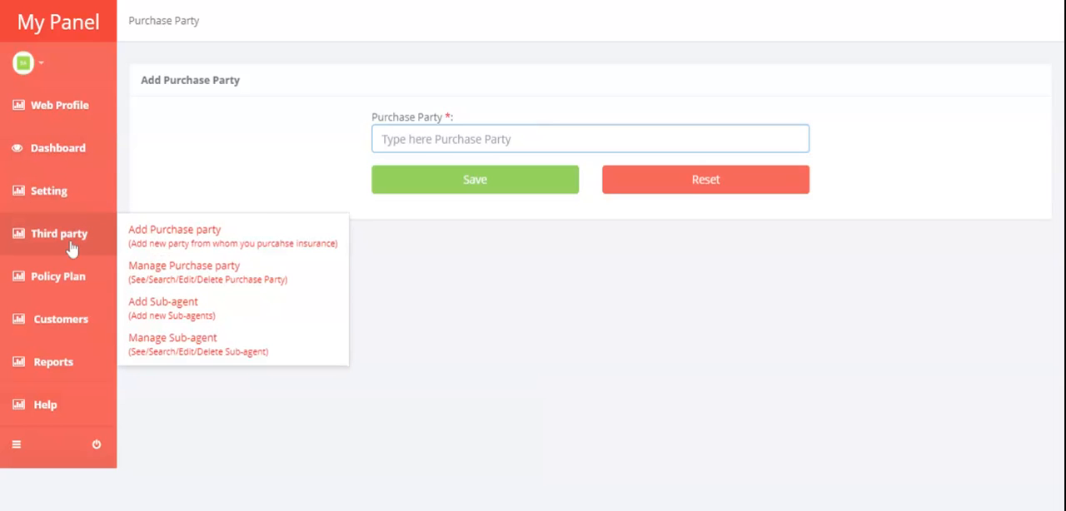
left_click(176, 275)
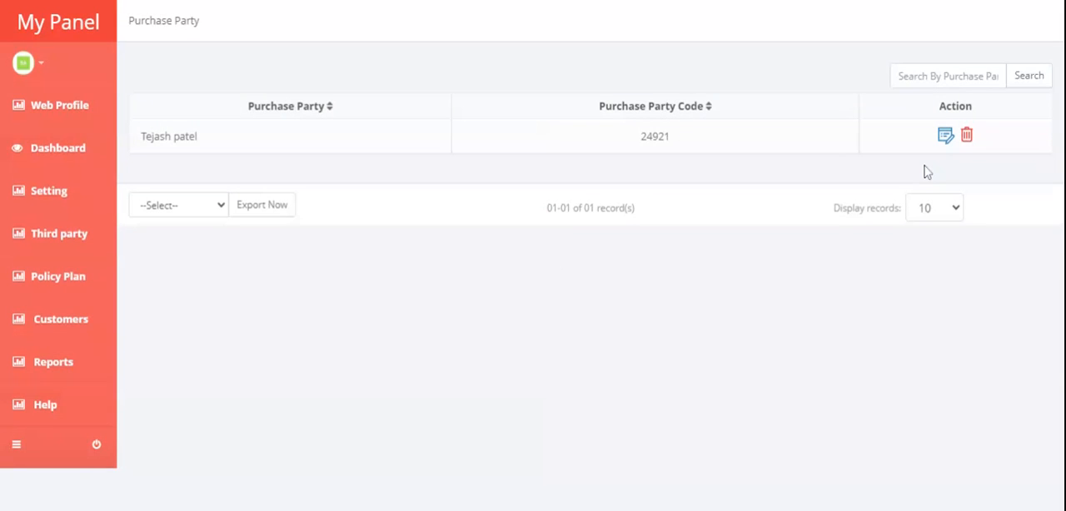
View the form for adding a sub-agent and open the list for managing existing sub-agents
left_click(99, 245)
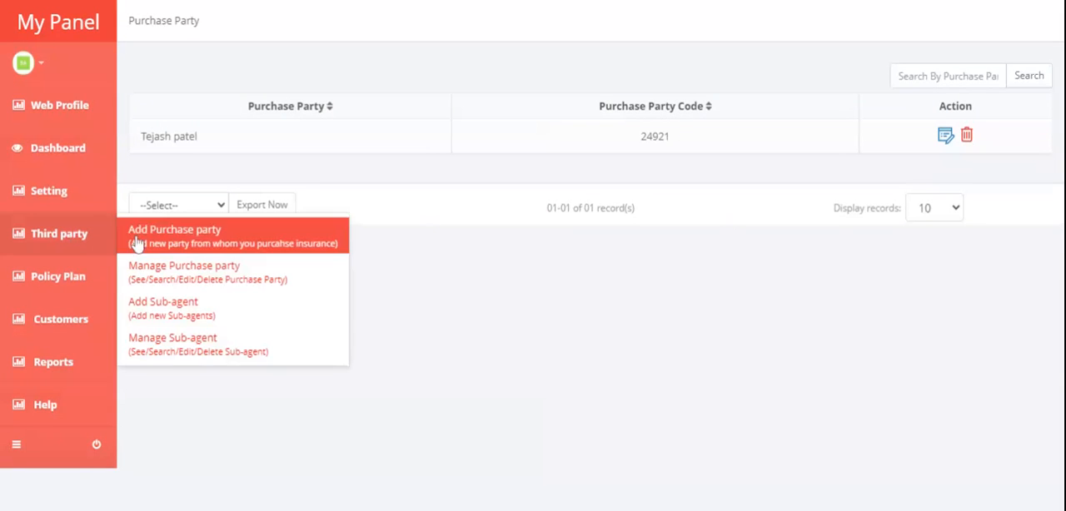
left_click(181, 313)
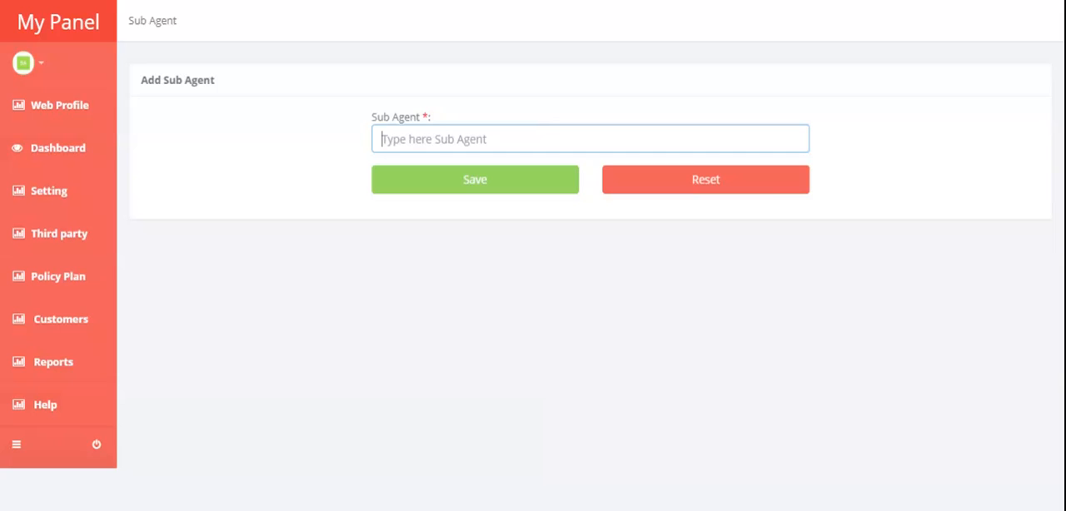
mouse_move(83, 238)
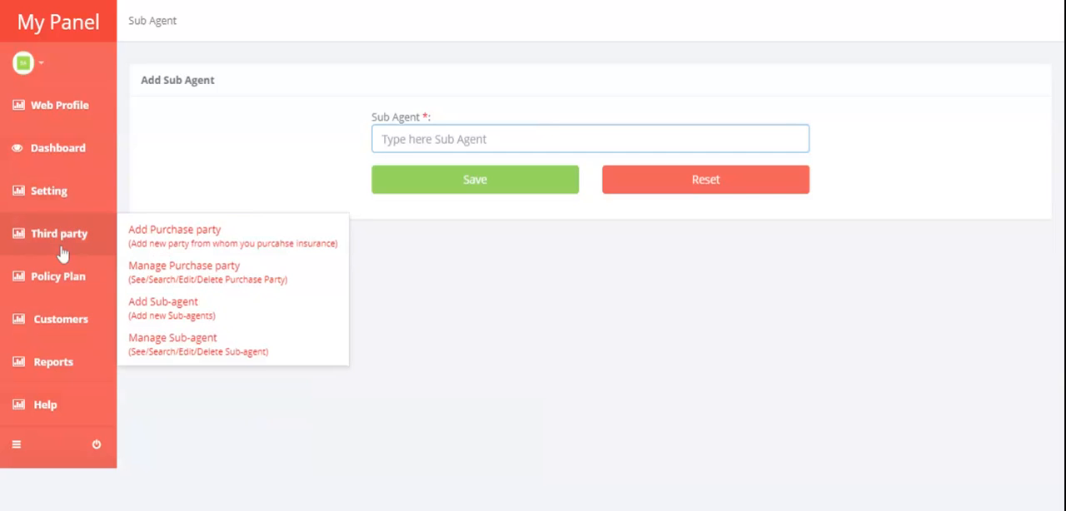
left_click(188, 350)
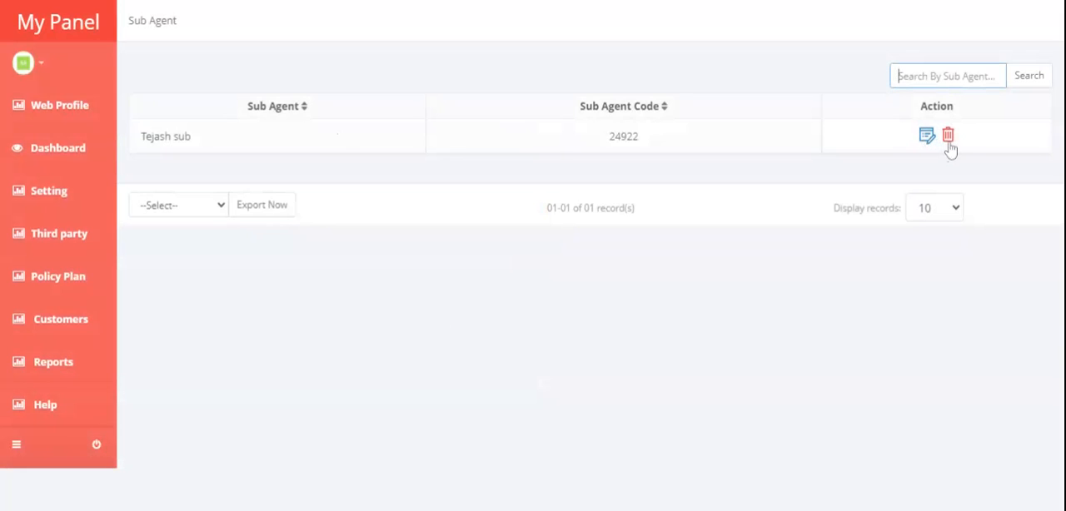
Add and save a new policy company named Bajaj, and open the list of policy companies
mouse_move(56, 284)
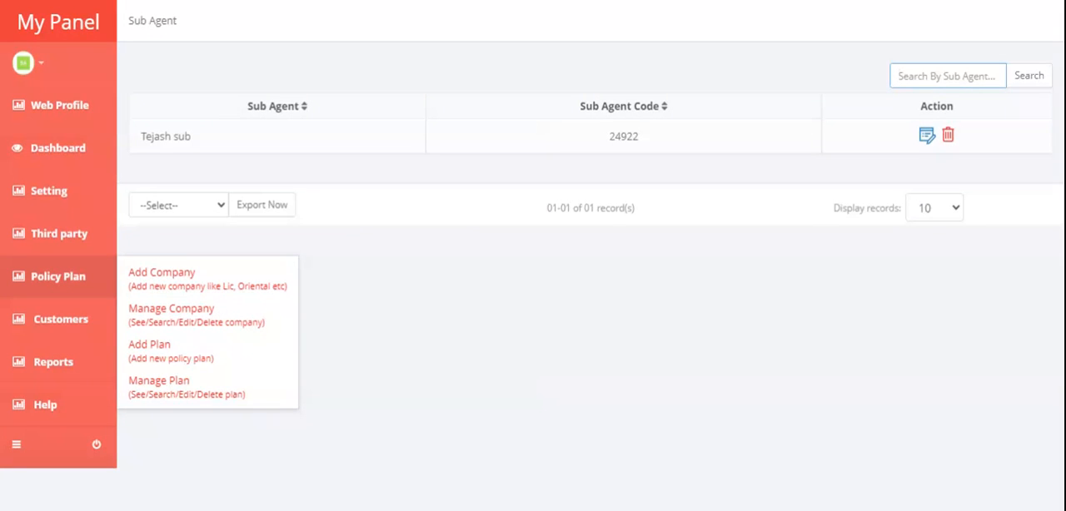
left_click(190, 280)
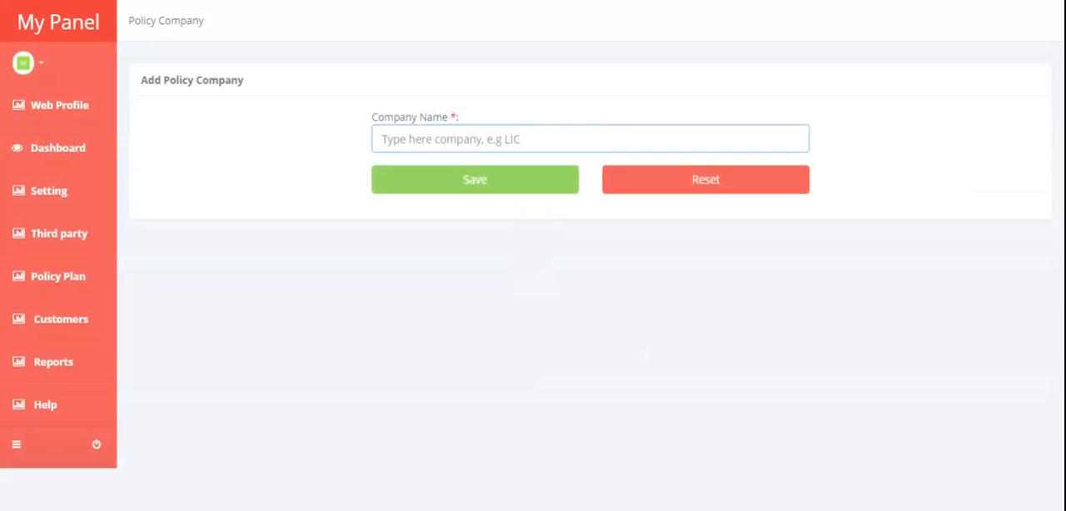
type("Bajaj")
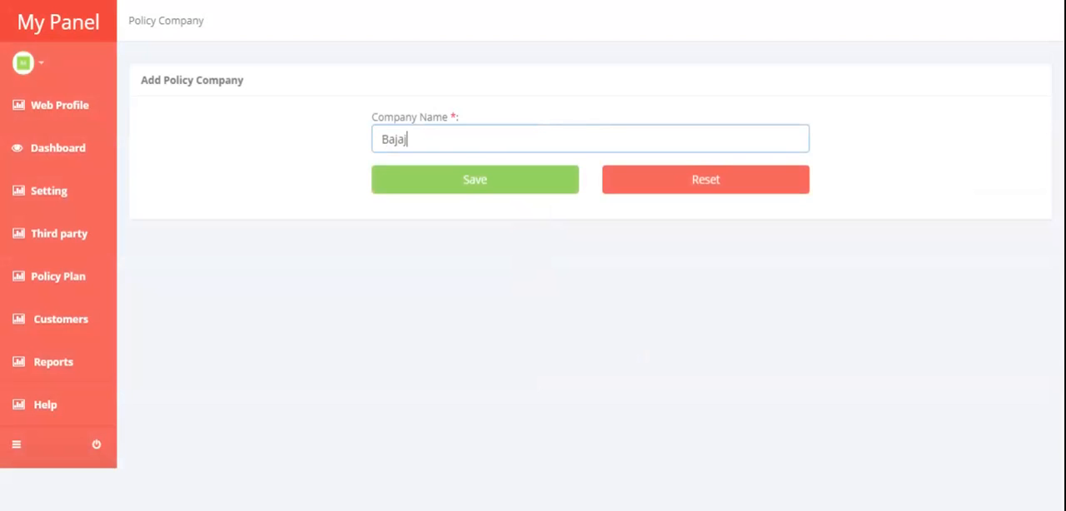
left_click(485, 181)
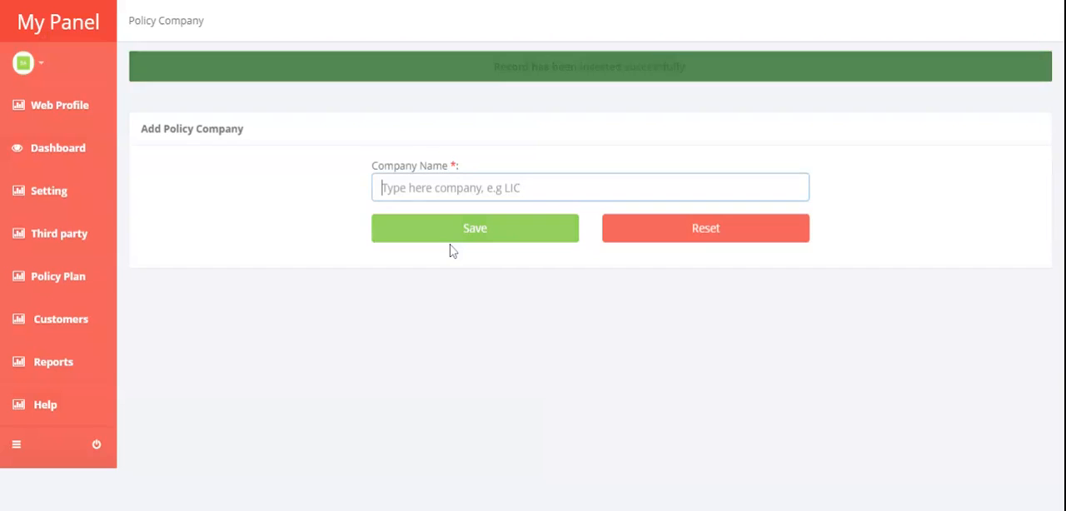
mouse_move(11, 234)
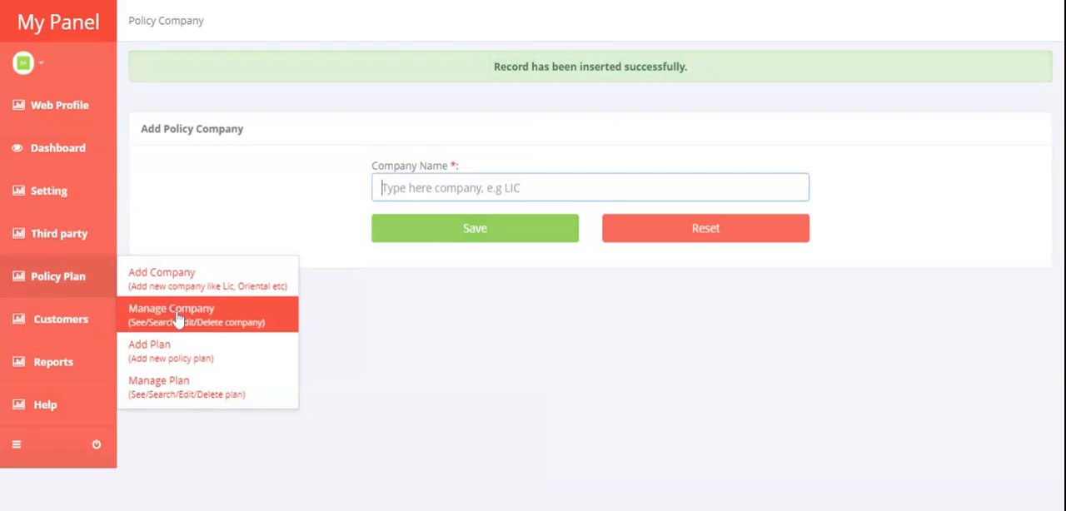
left_click(179, 320)
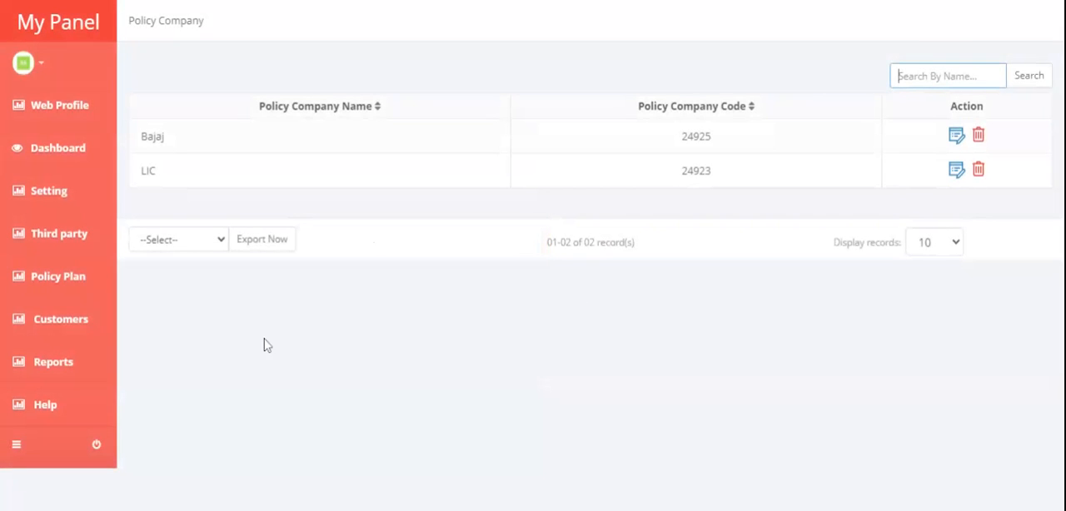
Open the form for adding a policy plan and enter the plan name "asdasd -hdjhdj"
mouse_move(87, 291)
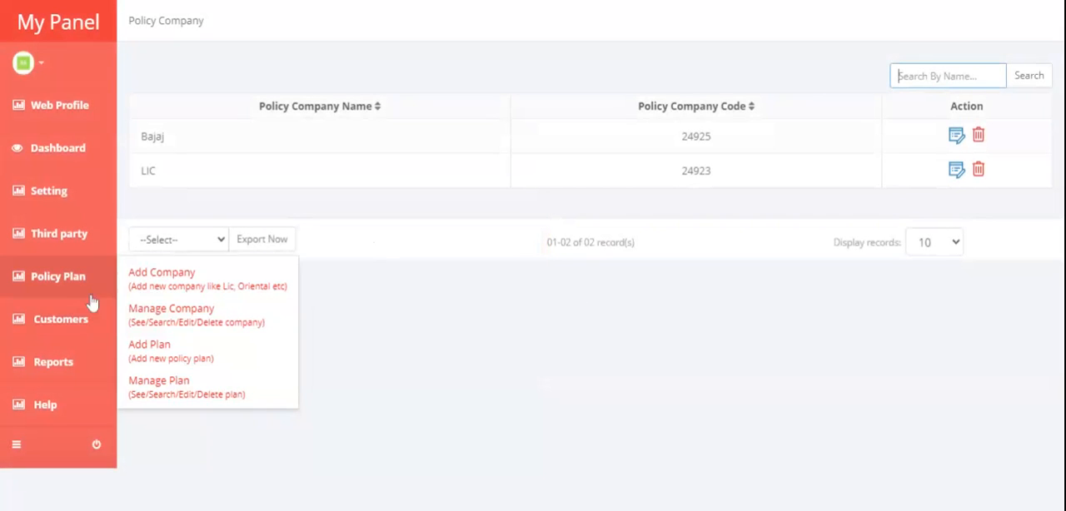
left_click(181, 354)
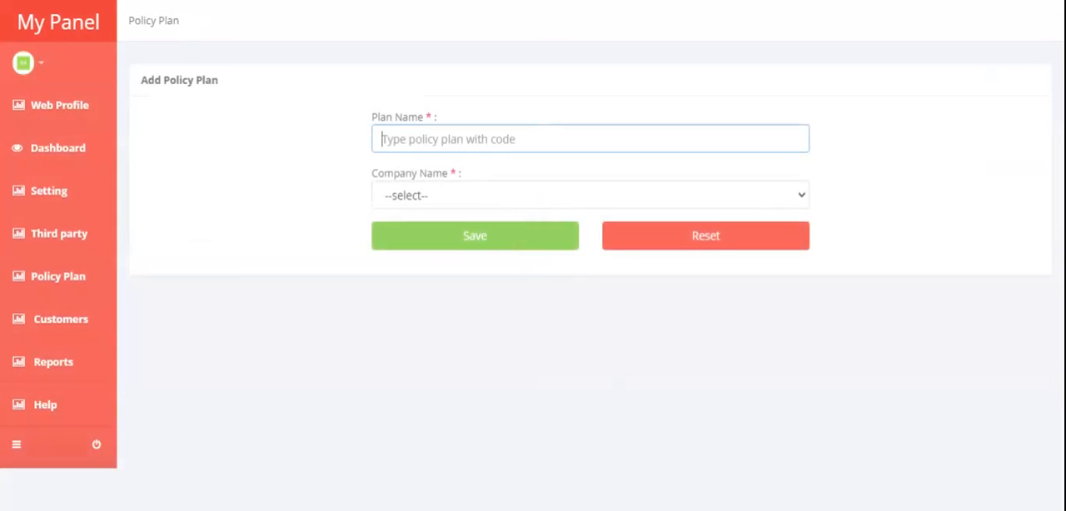
type("asdasd")
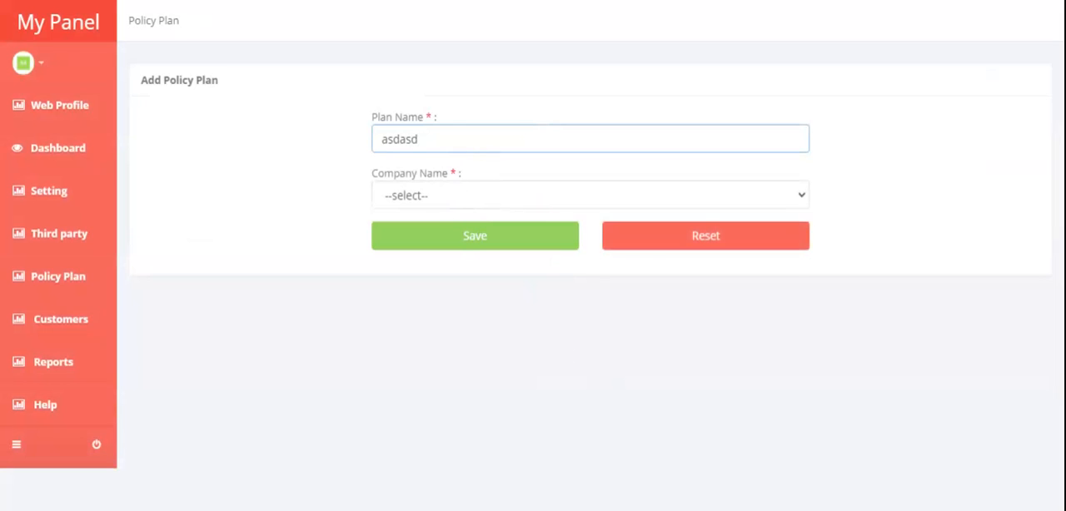
type(" -hdjhdj")
key("ctrl+a")
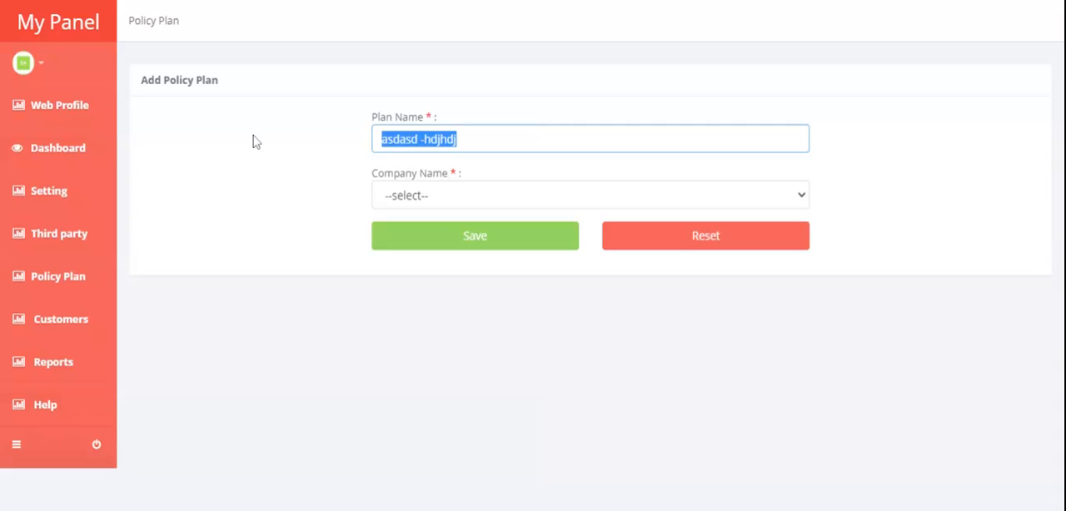
type("Jeevan Sara")
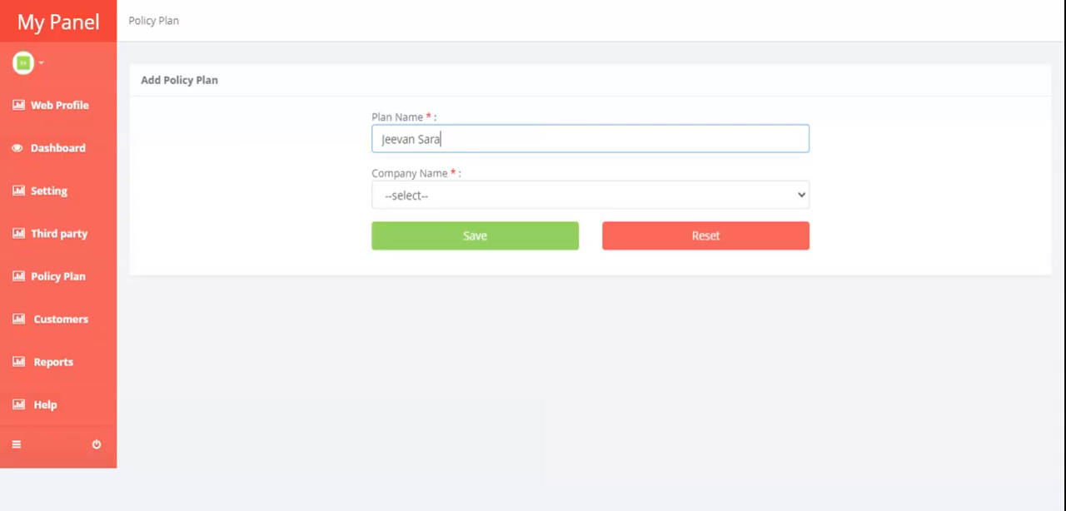
type("l -172382872")
left_click(418, 196)
left_click(419, 233)
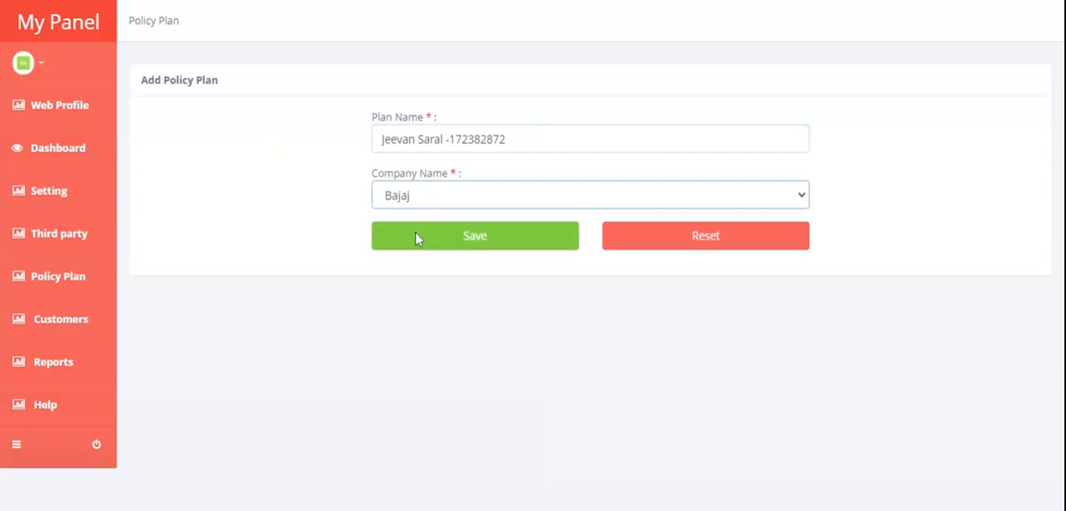
left_click(421, 219)
View the list of existing policy plans and open the form for adding a new customer
mouse_move(63, 282)
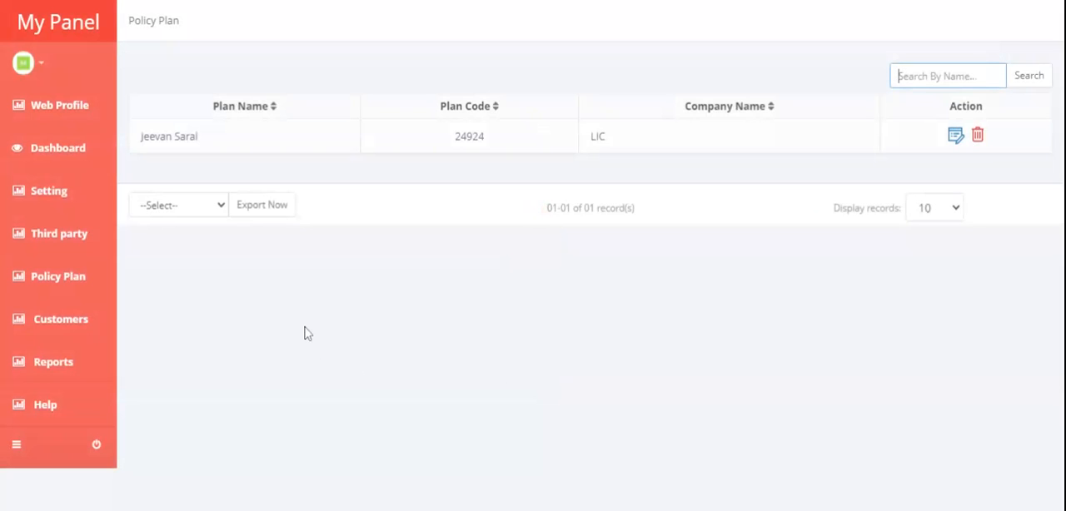
mouse_move(72, 240)
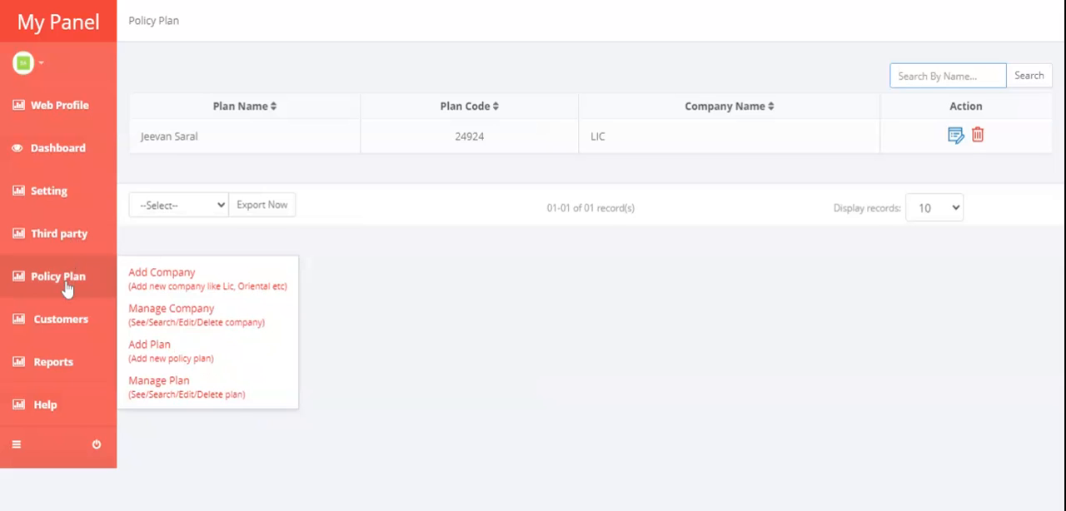
mouse_move(68, 313)
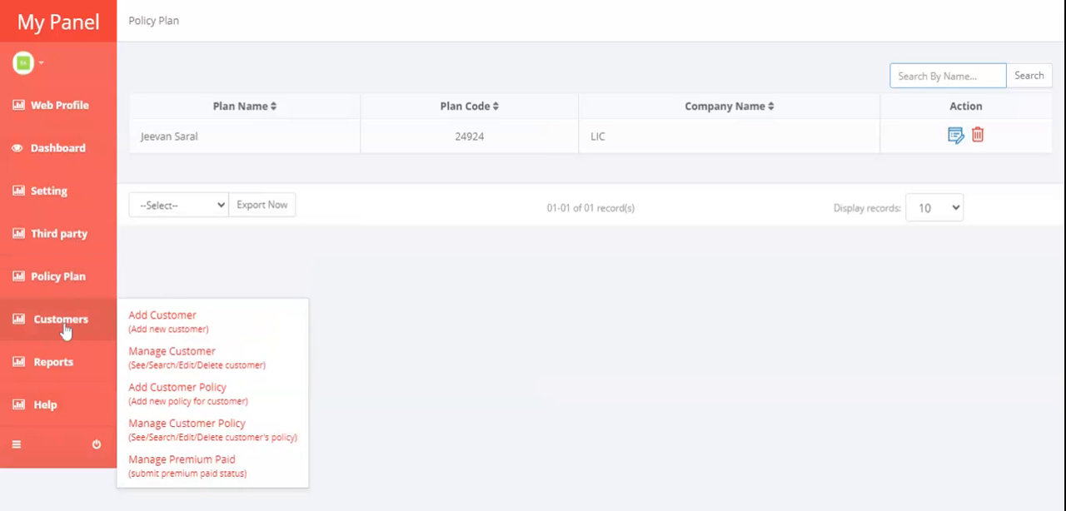
left_click(180, 332)
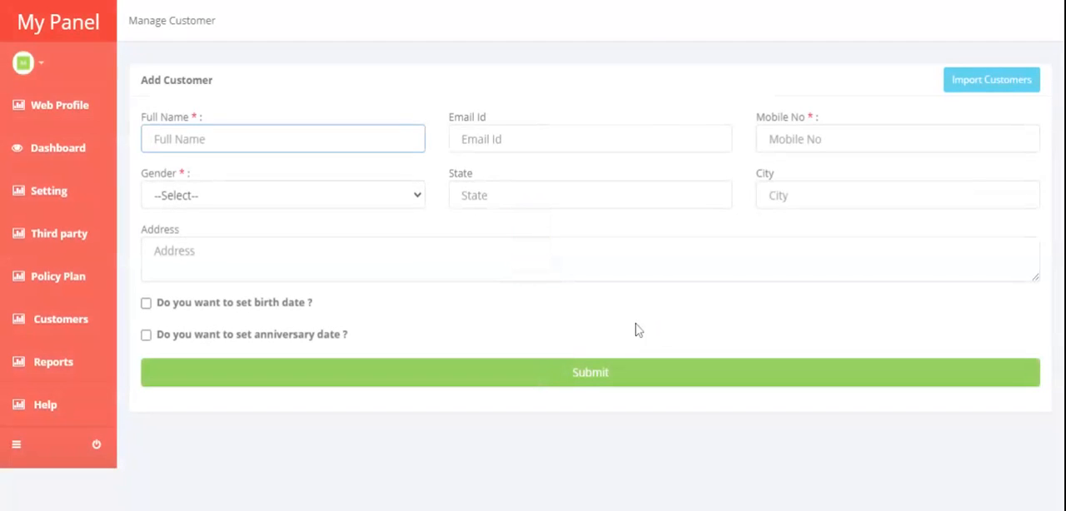
Look over the Add Customer form's entry fields, view the Excel import dialog for customers and close it
key("Tab")
key("Tab")
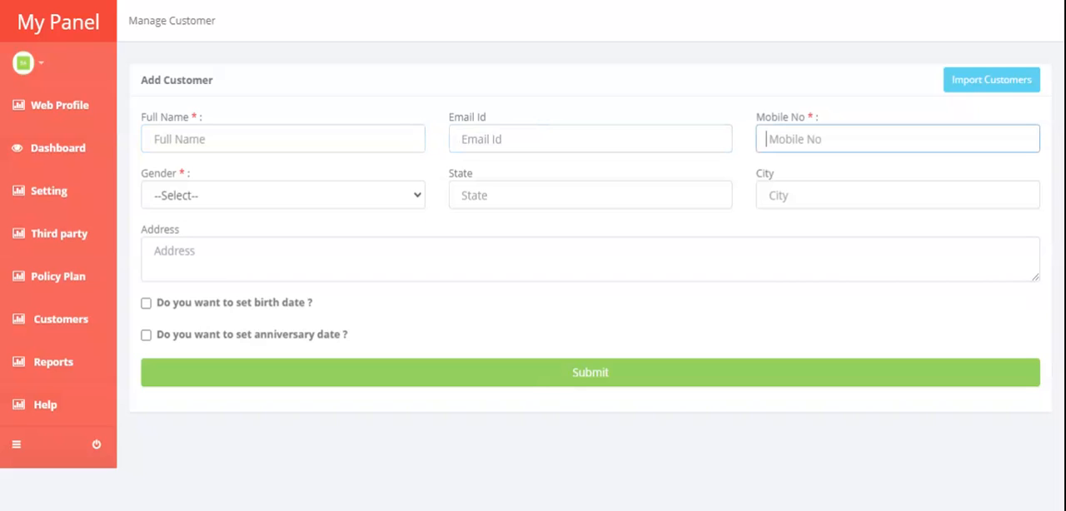
left_click(598, 226)
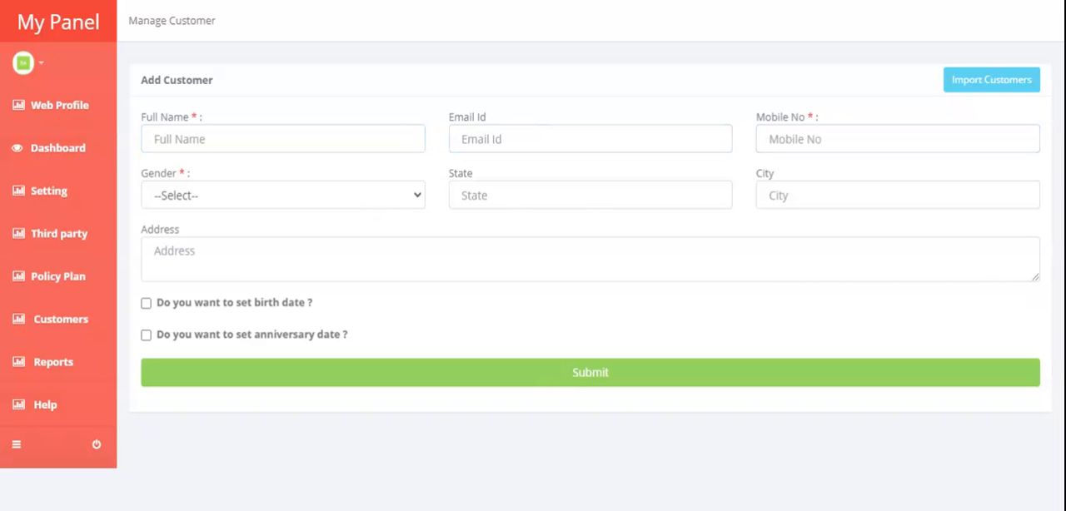
left_click(967, 83)
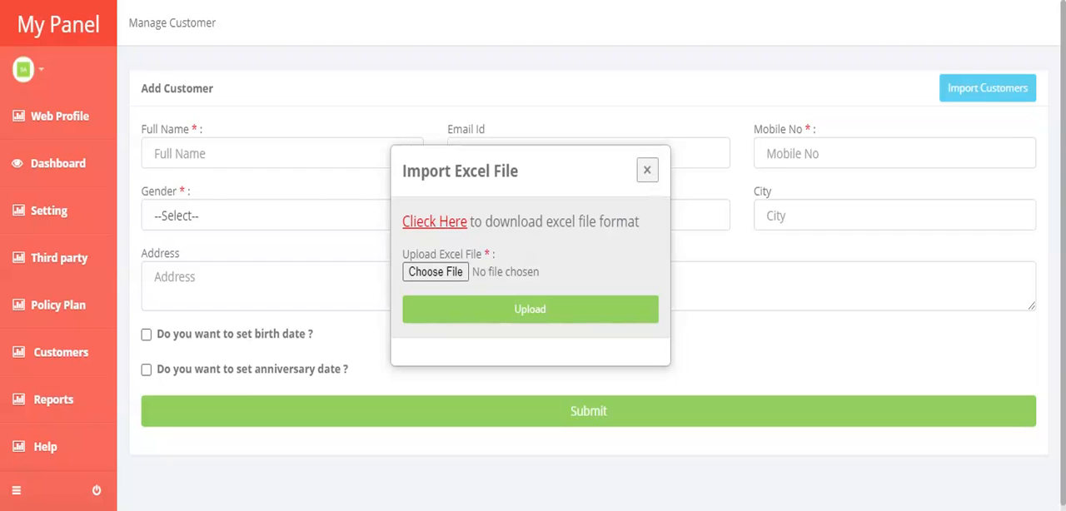
left_click(647, 170)
View the list of existing customers and open the form for adding a customer policy
mouse_move(71, 361)
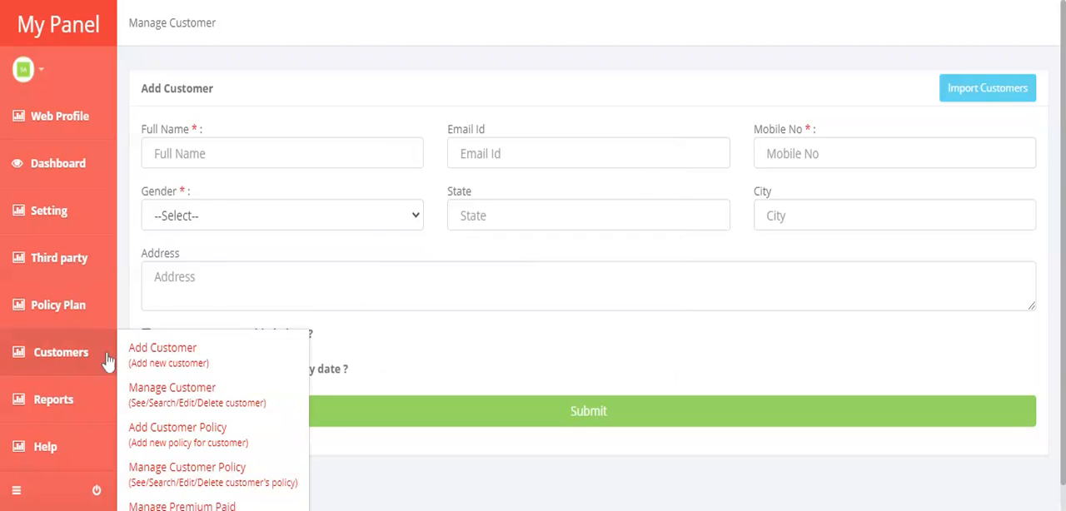
left_click(198, 403)
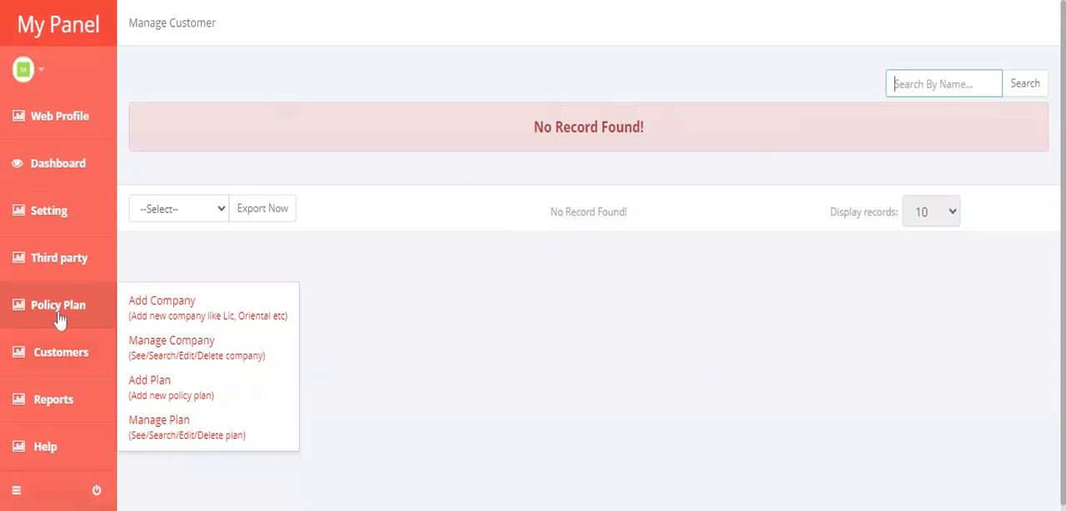
mouse_move(26, 358)
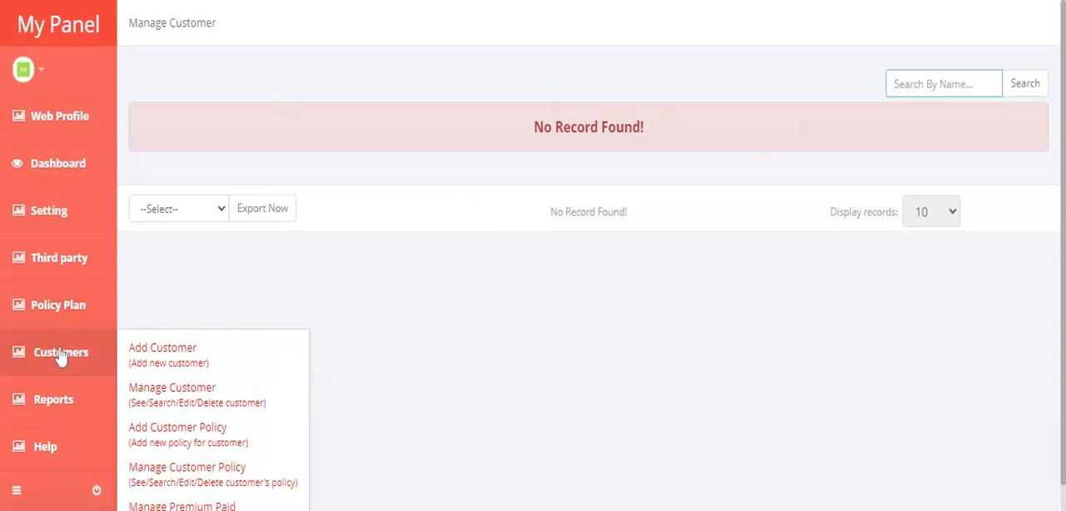
scroll(213, 442, "down", 1)
left_click(208, 412)
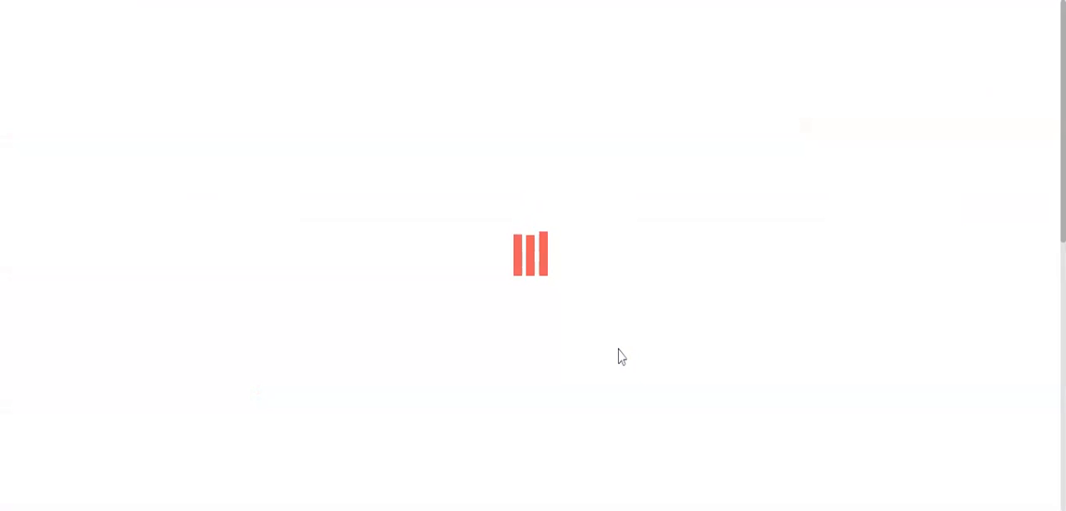
Examine the Add Customer Policy form's fields, view its Excel import dialog and close it
scroll(619, 356, "down", 2)
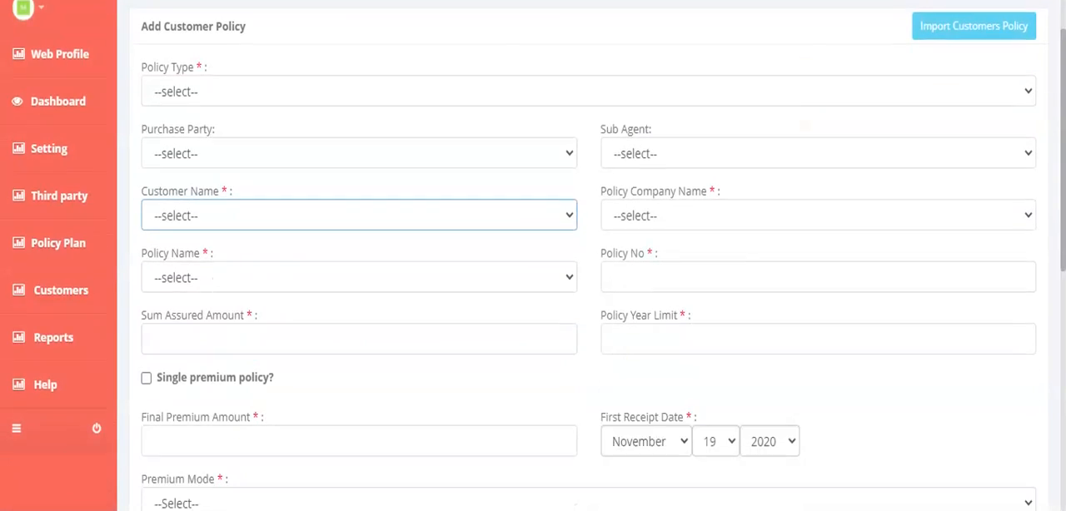
scroll(619, 357, "up", 2)
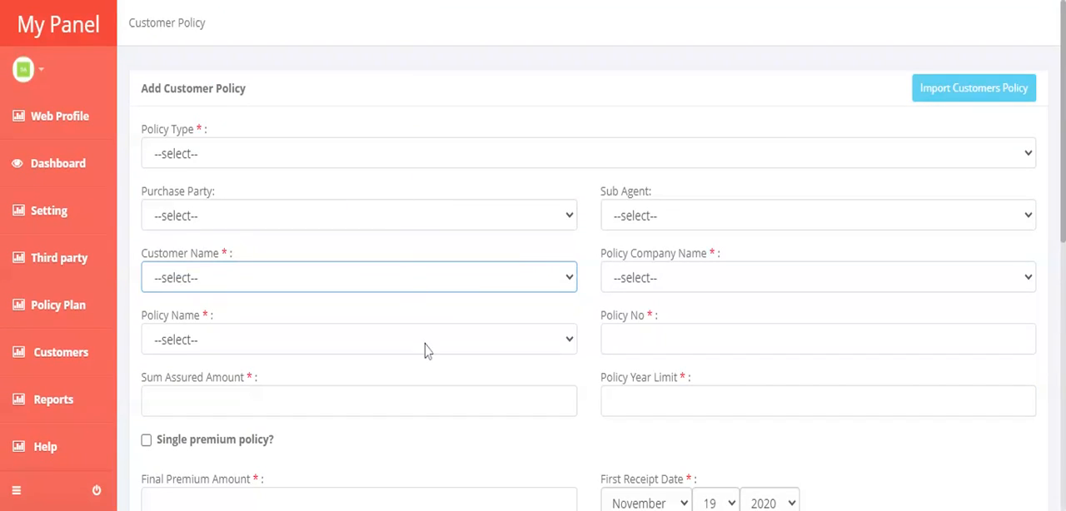
scroll(424, 350, "down", 2)
scroll(590, 308, "down", 3)
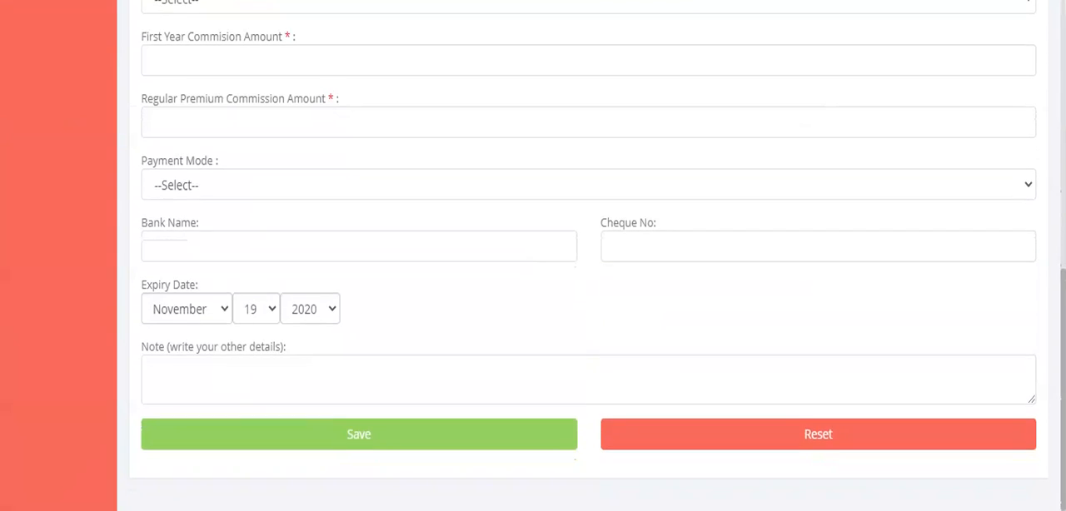
scroll(589, 349, "up", 5)
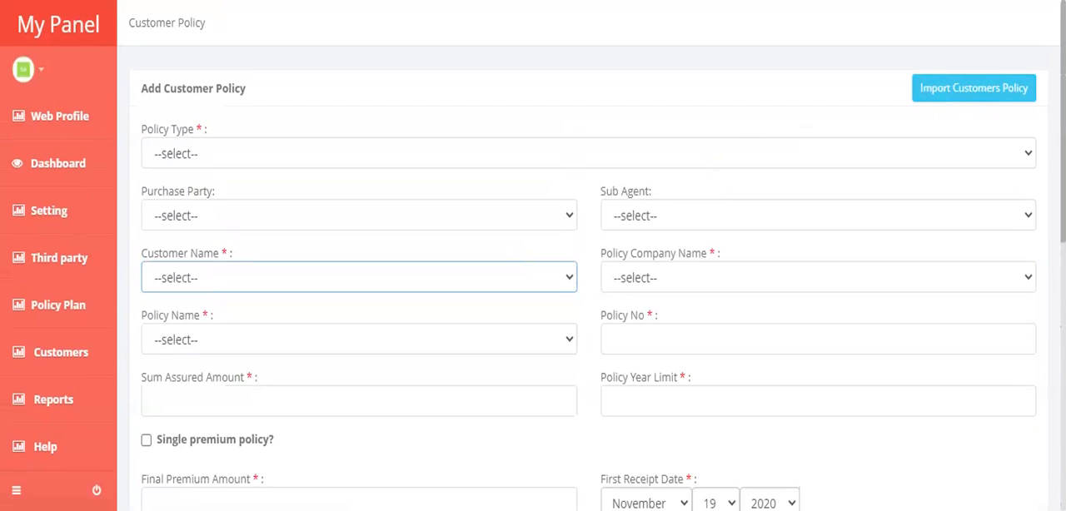
left_click(984, 93)
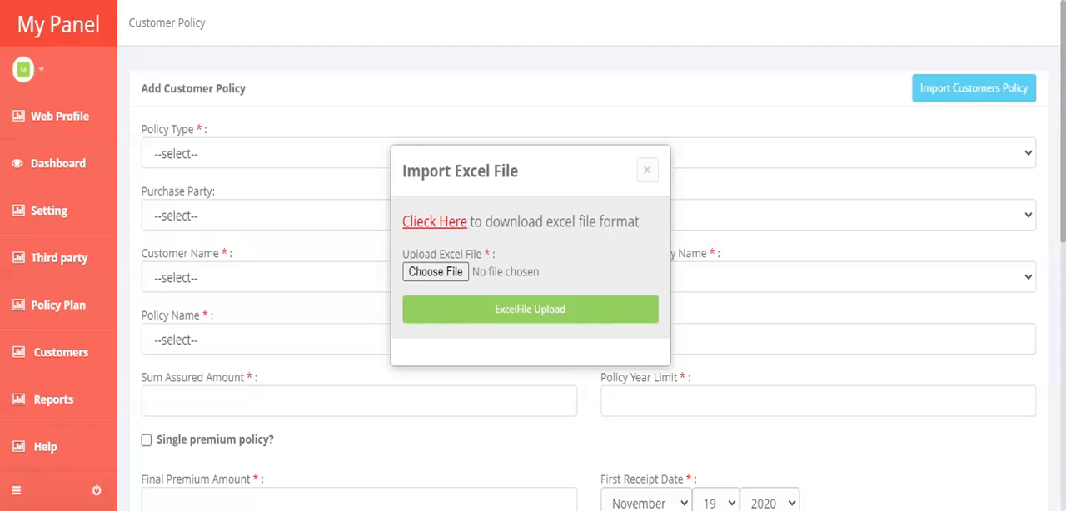
left_click(645, 170)
Open the management list of customer policies
mouse_move(56, 351)
left_click(51, 357)
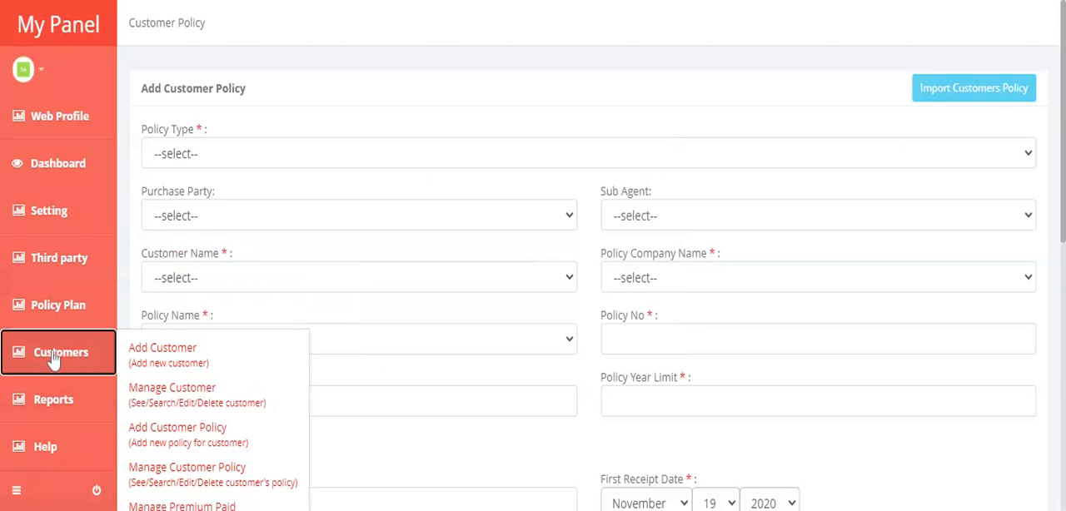
scroll(240, 385, "down", 2)
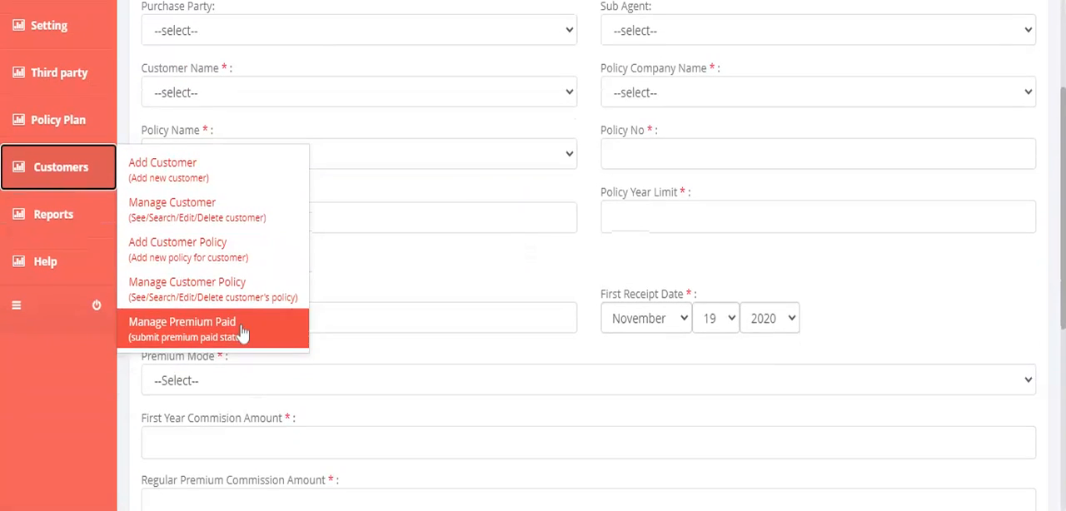
left_click(175, 289)
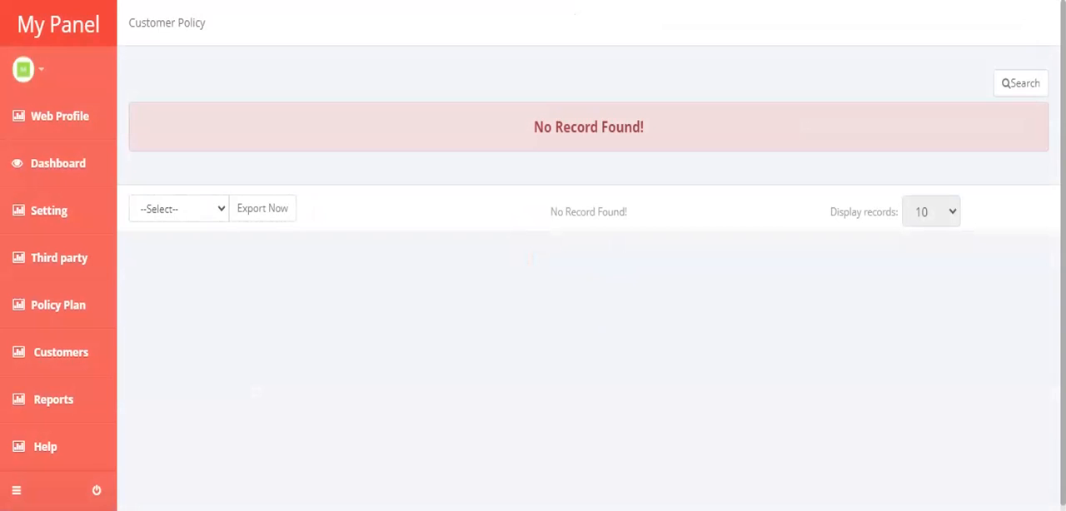
Open the Manage Premium Paid page for submitting customers' premium paid status
mouse_move(57, 311)
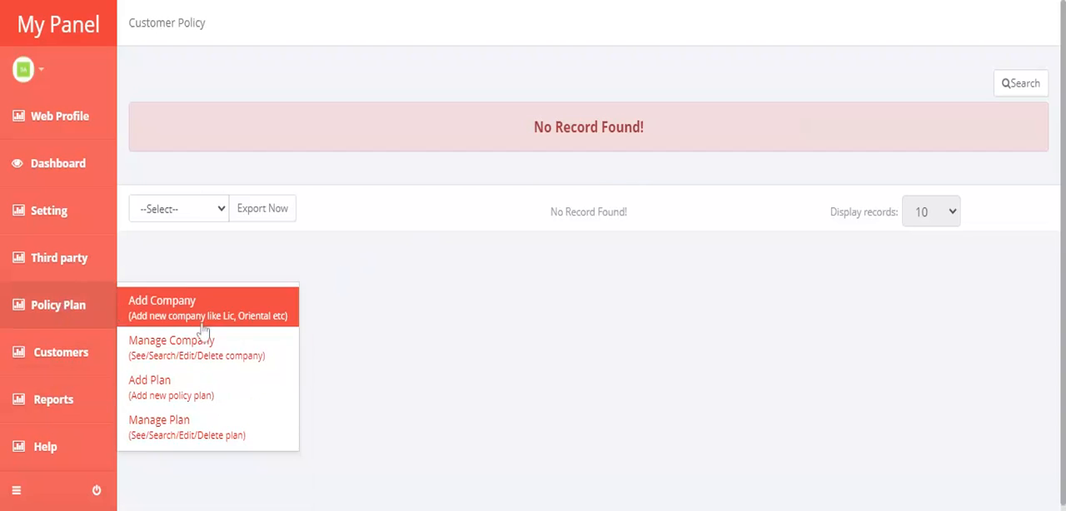
mouse_move(86, 369)
scroll(226, 358, "down", 1)
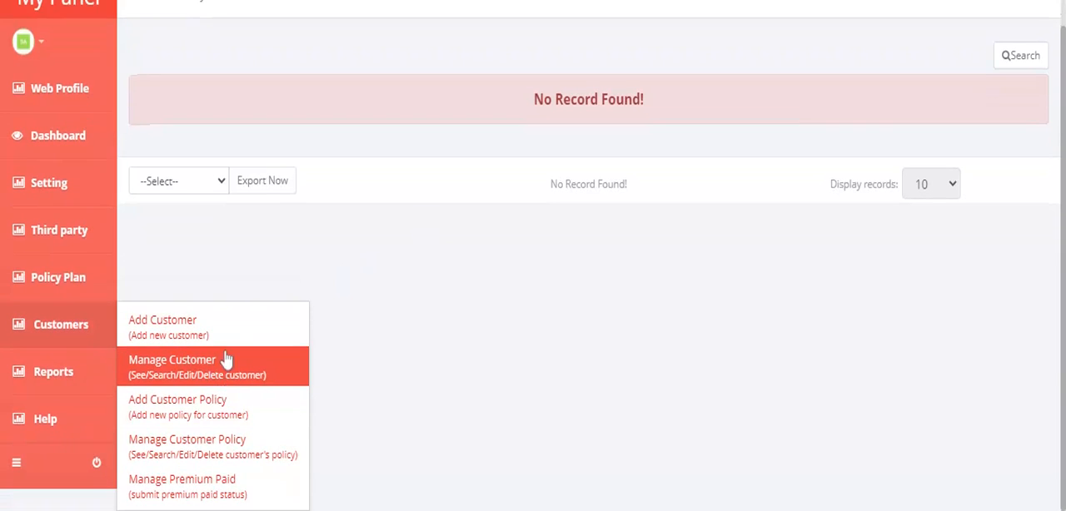
left_click(218, 493)
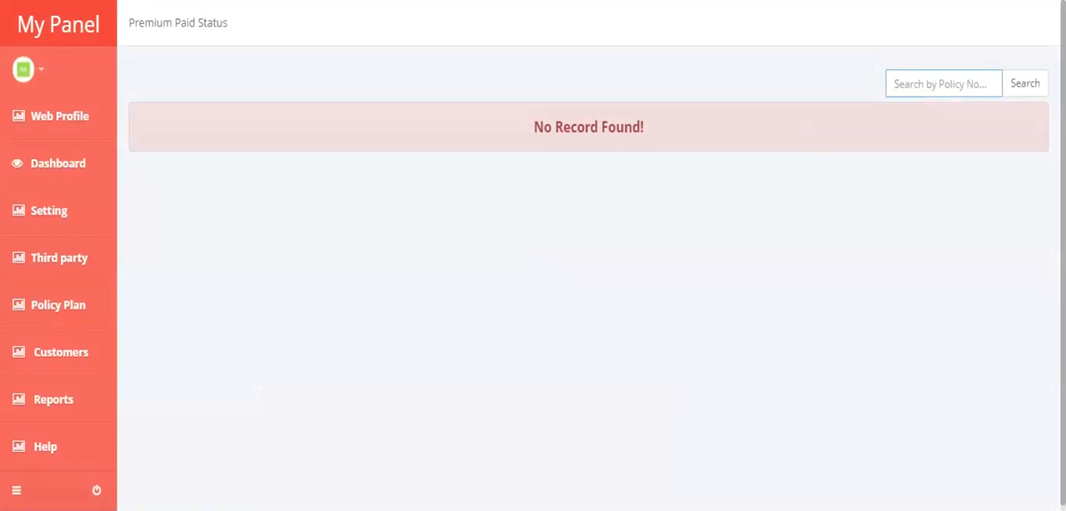
View the SMS status report and open the purchase report
mouse_move(96, 377)
scroll(93, 409, "down", 1)
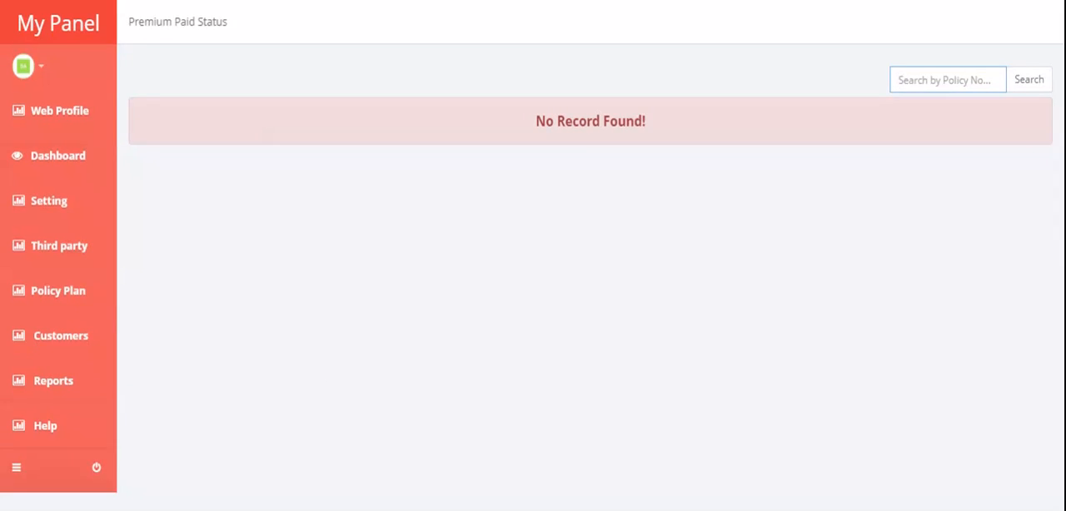
mouse_move(60, 379)
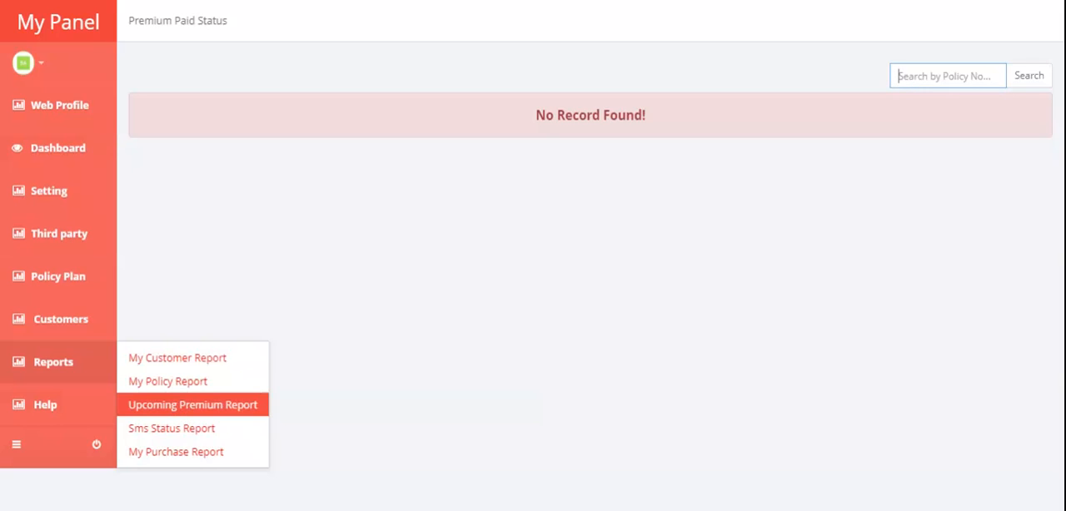
left_click(181, 436)
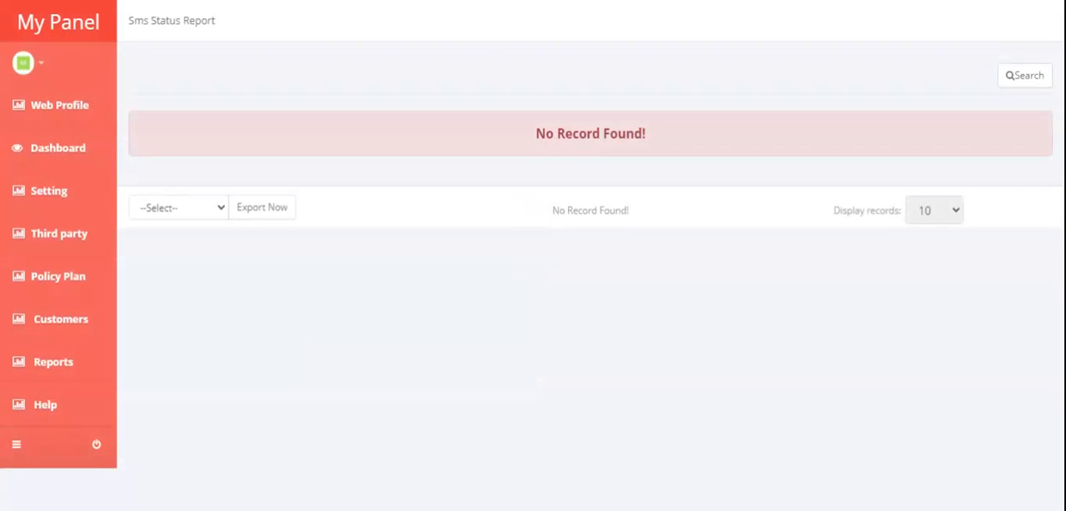
left_click(37, 370)
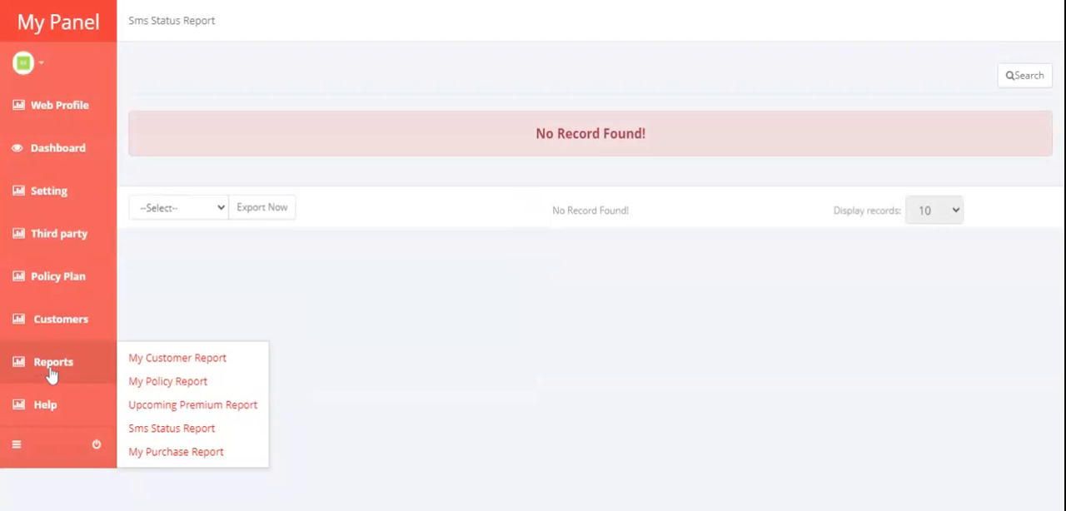
left_click(168, 455)
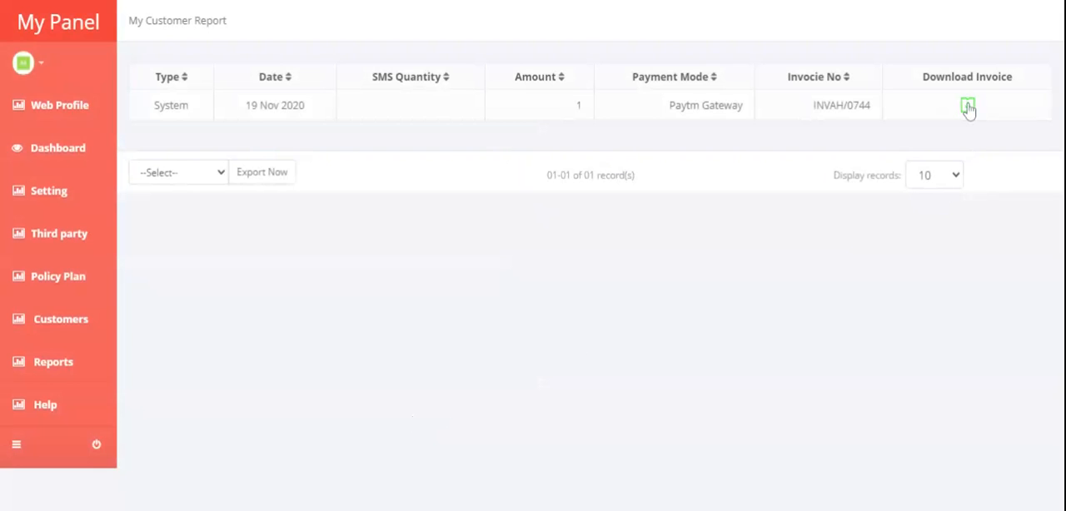
Open the support request form and place the cursor in its query field
mouse_move(65, 358)
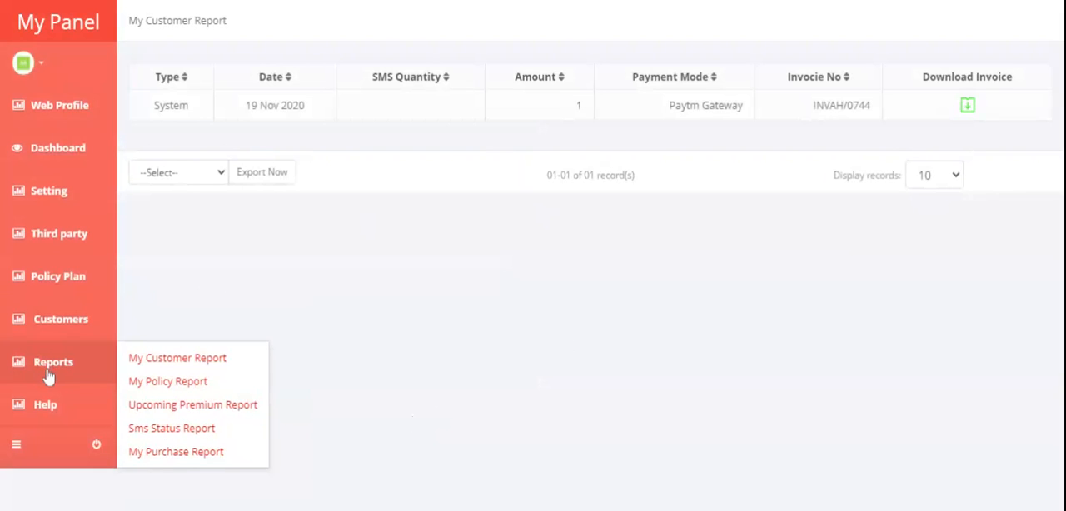
mouse_move(71, 415)
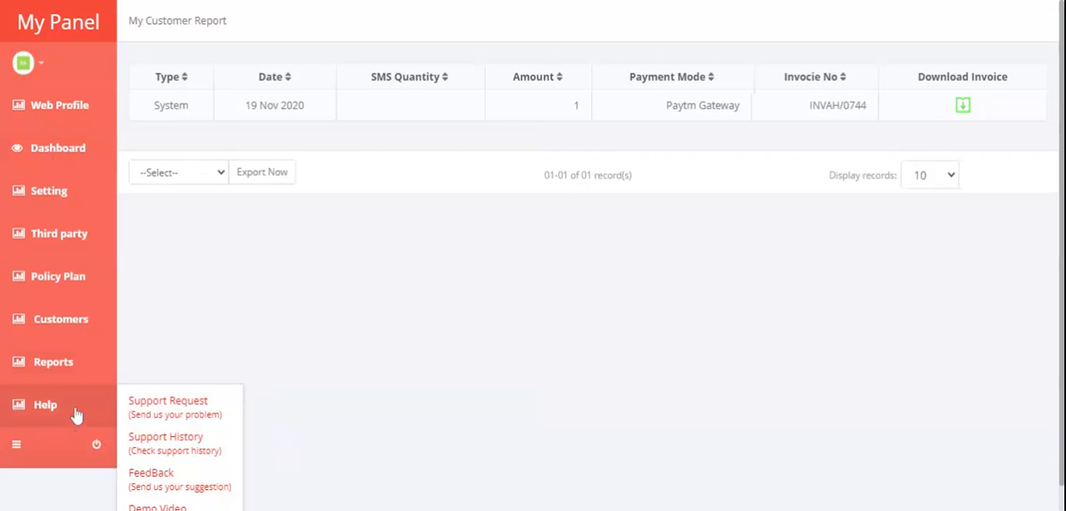
left_click(183, 413)
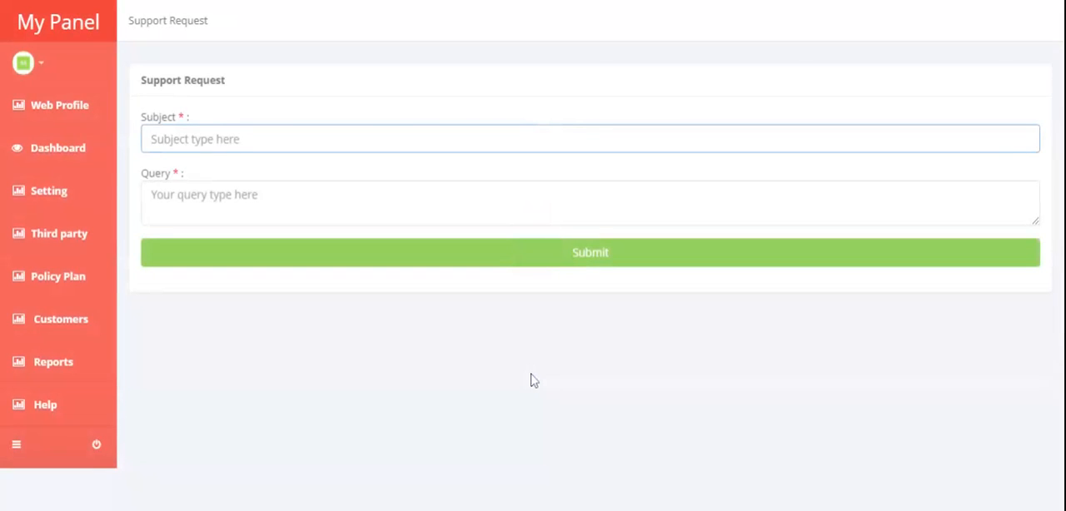
left_click(301, 197)
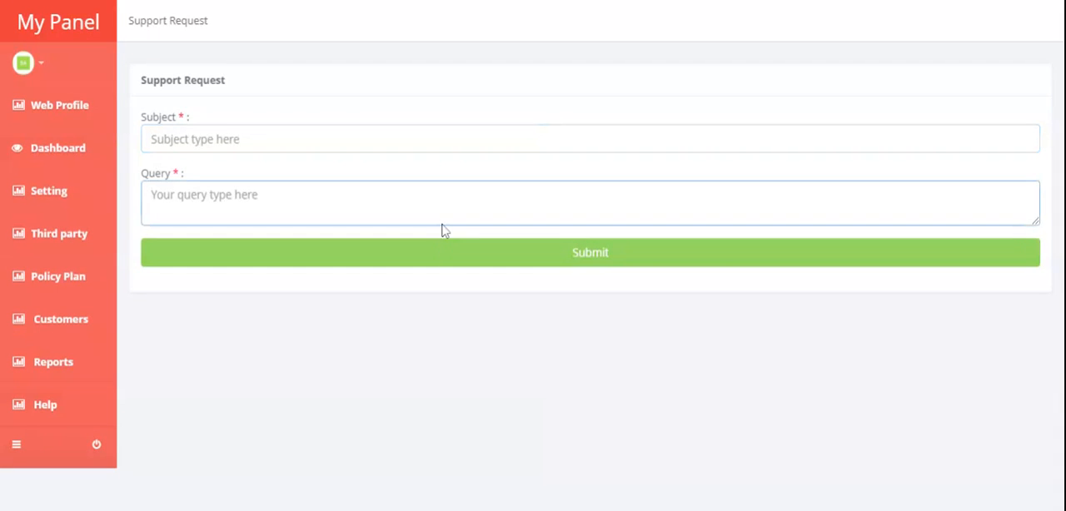
View the support history and the feedback form in the help section
mouse_move(43, 405)
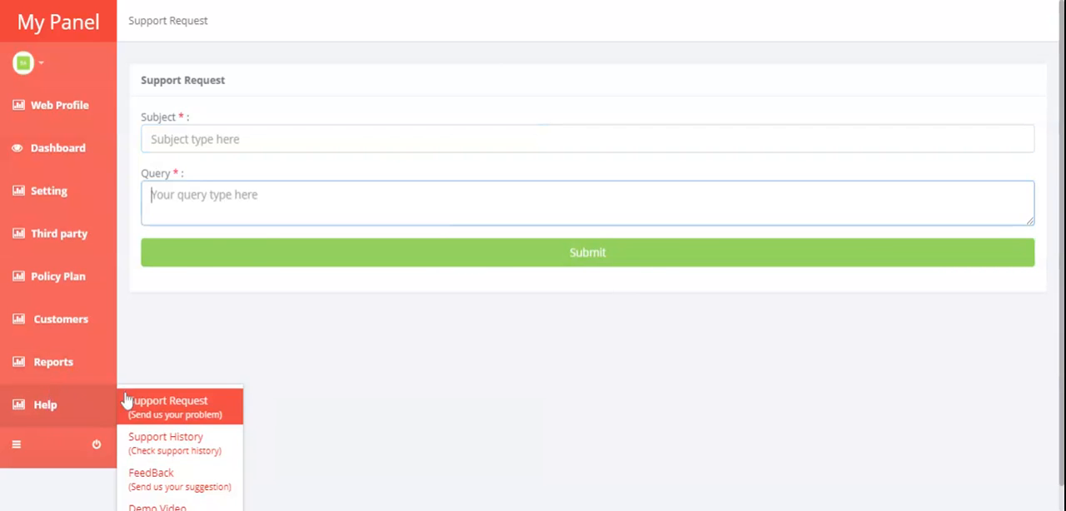
left_click(165, 438)
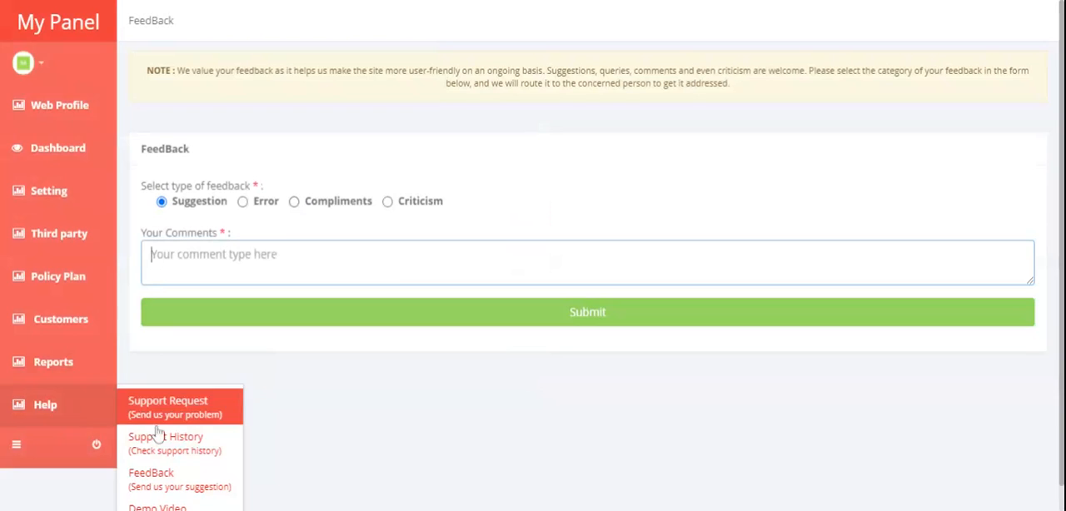
scroll(158, 483, "down", 1)
scroll(166, 487, "up", 1)
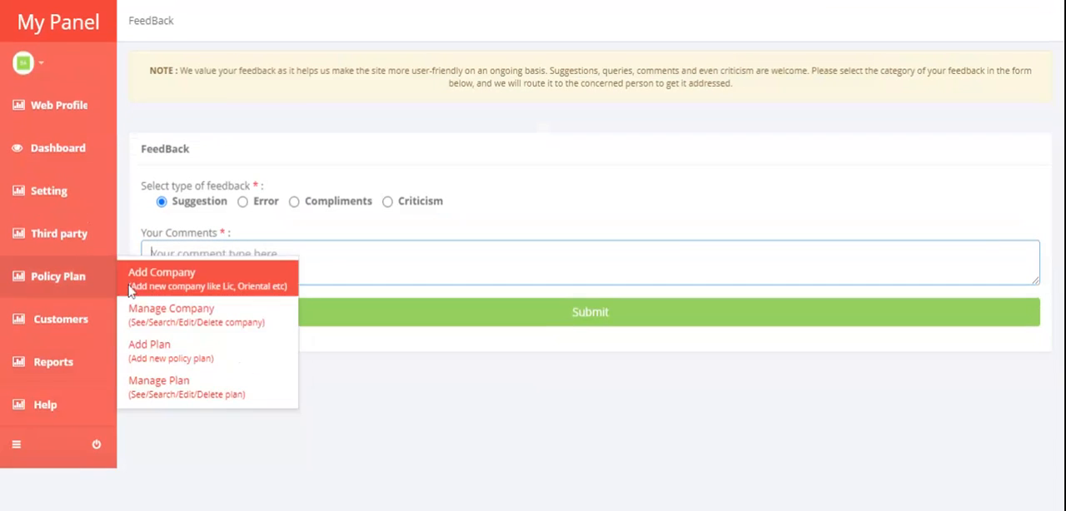
left_click(525, 167)
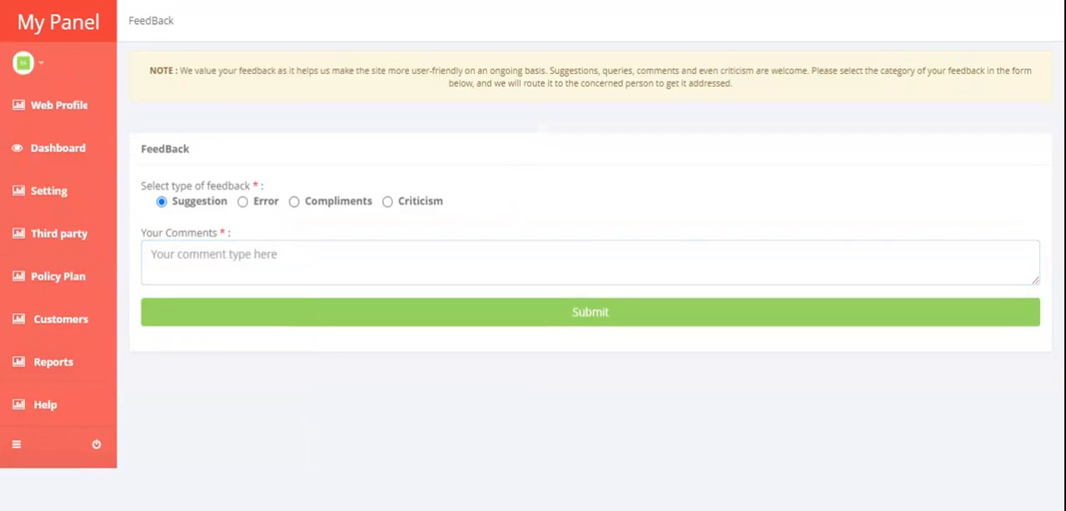